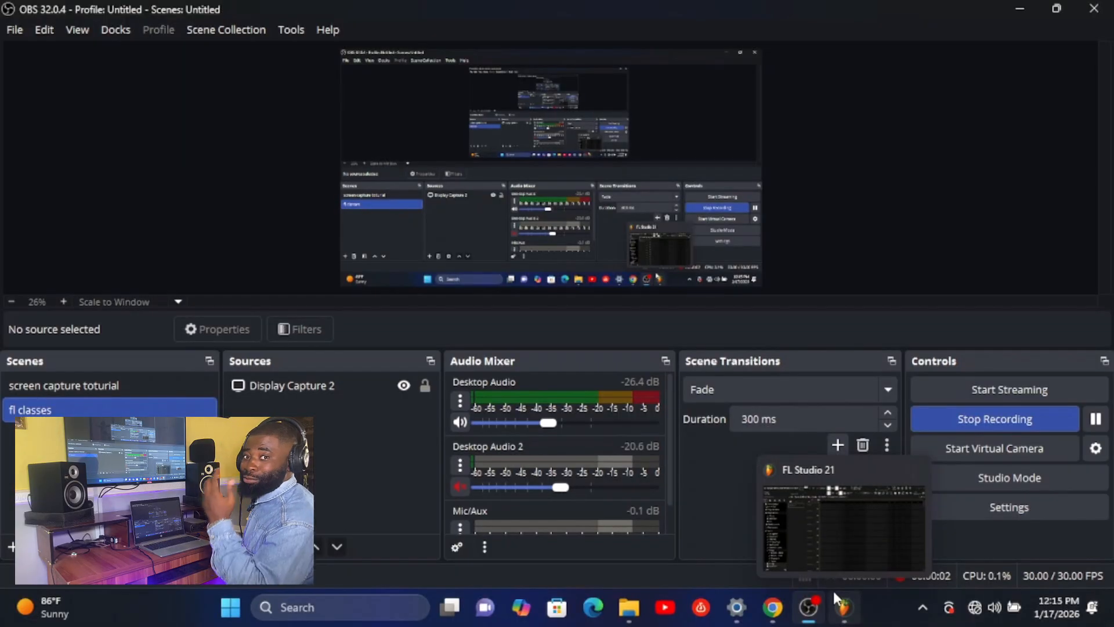
# Switch from OBS to FL Studio and show the channel rack
pyautogui.moveTo(824, 566)
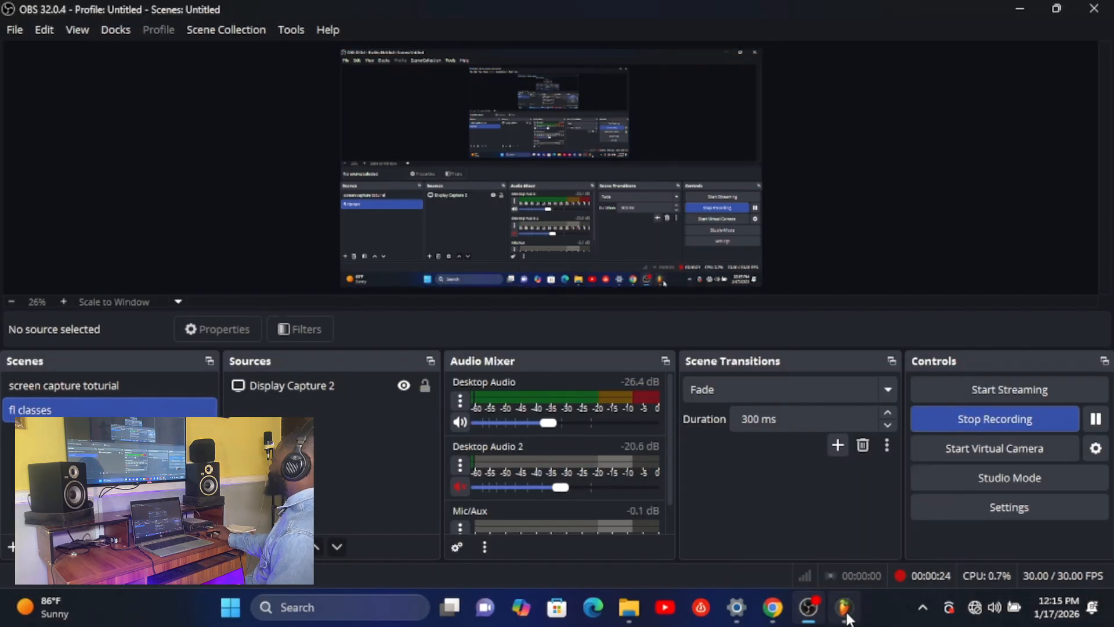
pyautogui.click(846, 616)
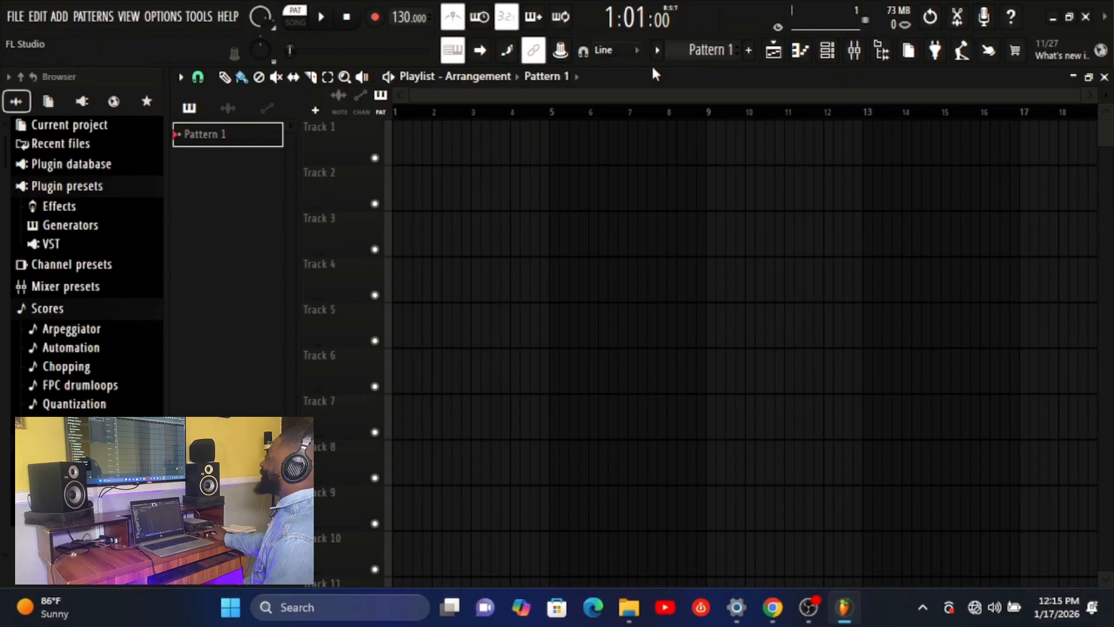
pyautogui.click(829, 52)
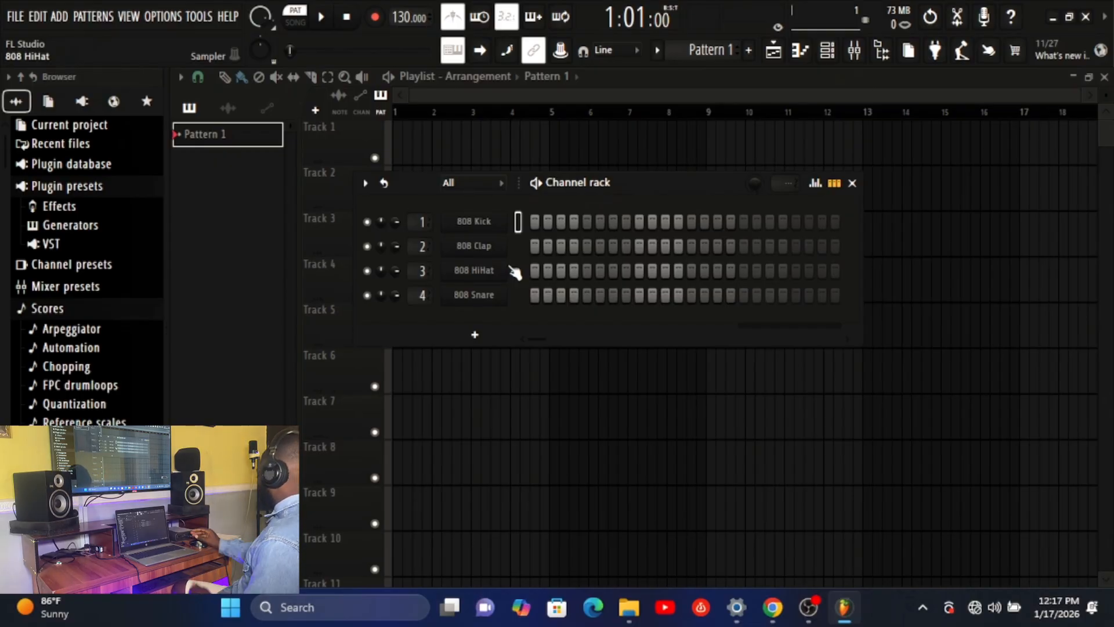
# Open the 808 Kick sampler, place it below the channel rack, audition the kick sample and close the sampler
pyautogui.click(474, 222)
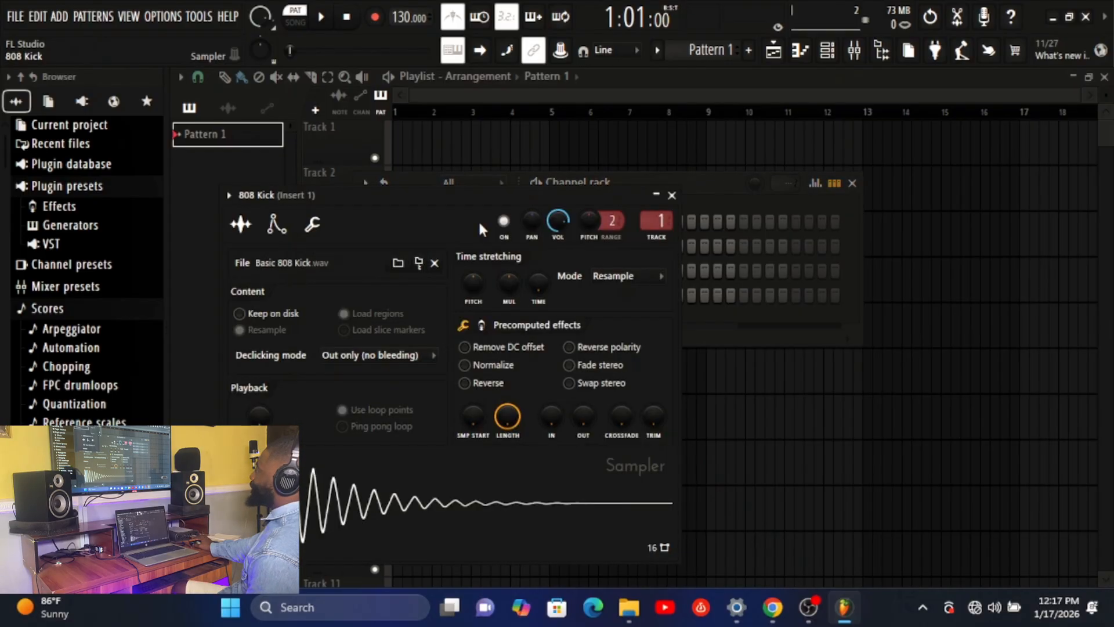
pyautogui.moveTo(406, 197); pyautogui.dragTo(572, 294)
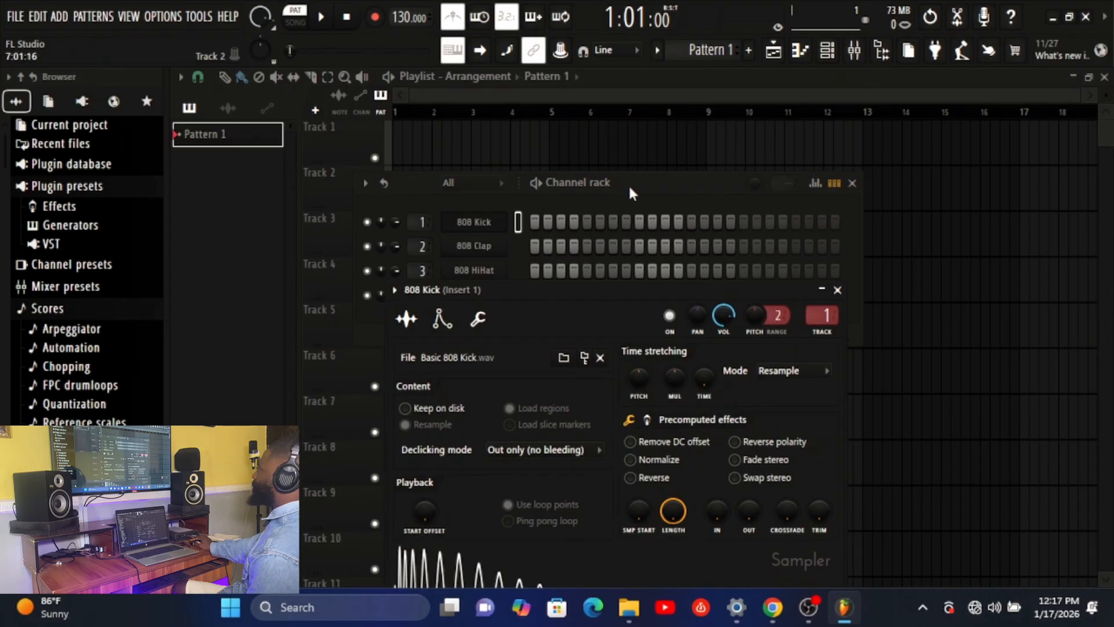
pyautogui.moveTo(627, 183); pyautogui.dragTo(623, 112)
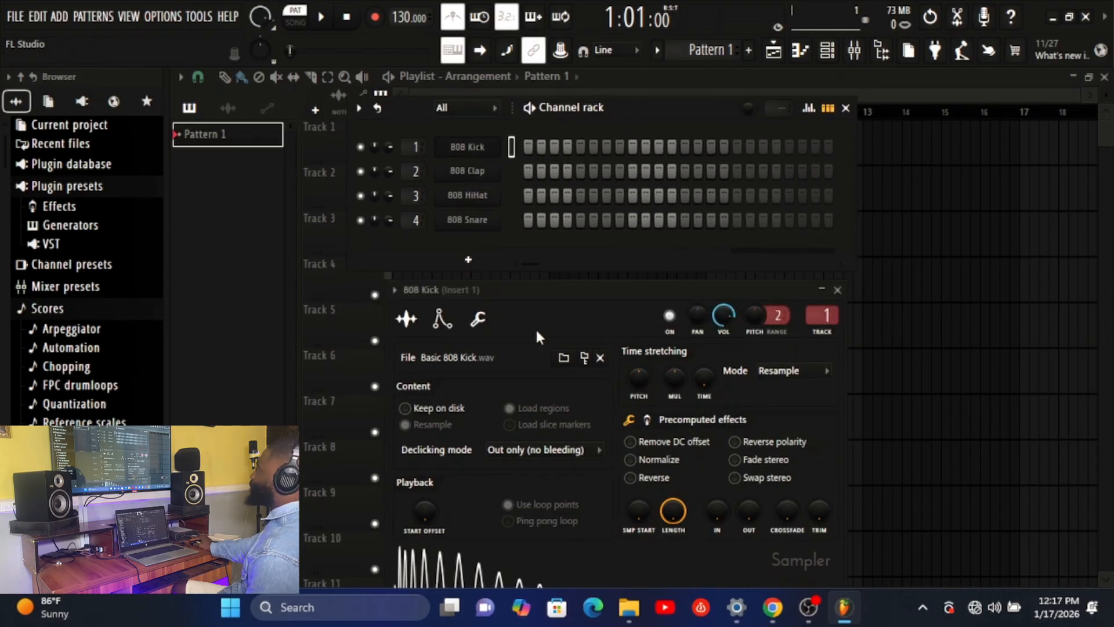
pyautogui.moveTo(583, 285); pyautogui.dragTo(581, 232)
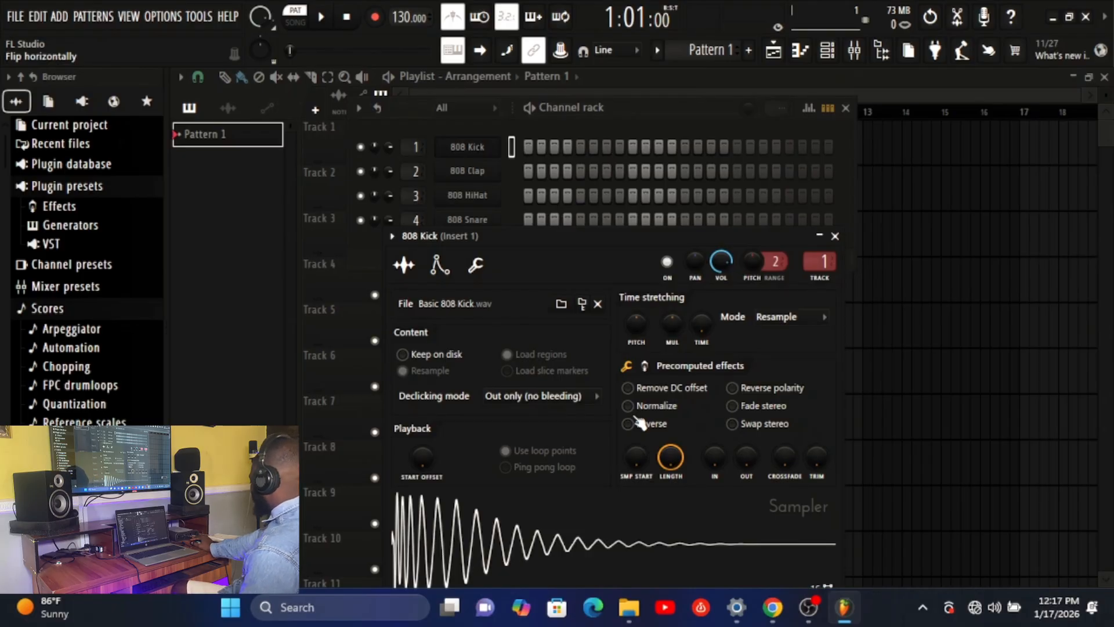
pyautogui.click(434, 517)
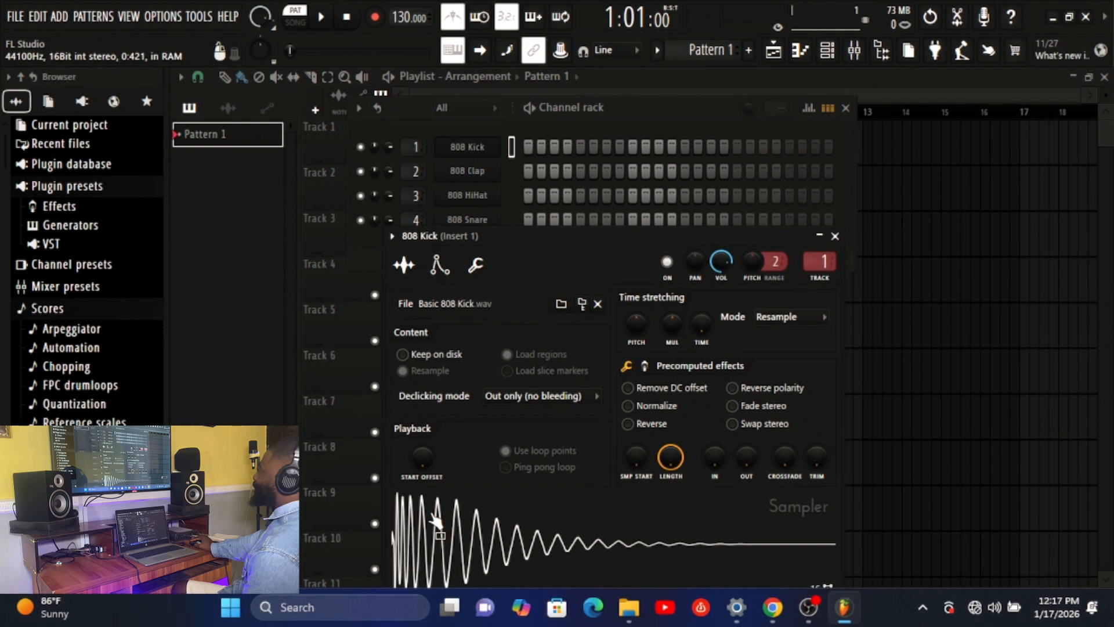
pyautogui.click(434, 518)
pyautogui.click(835, 236)
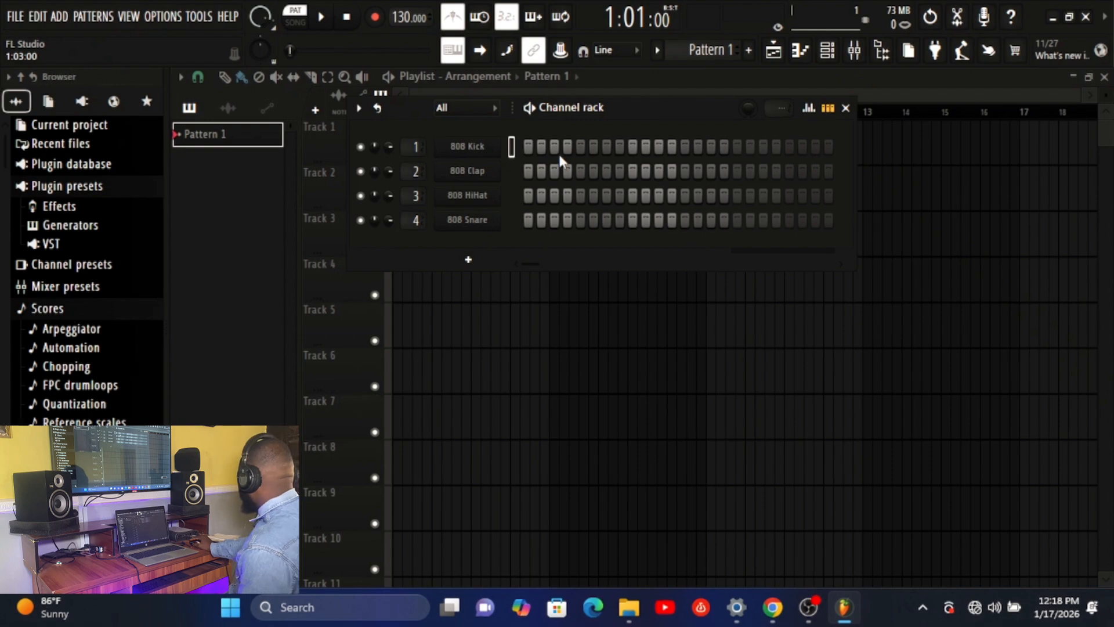
# Program 808 Kick hits on steps 1, 5, 9 and 13, play the pattern back and close the channel rack
pyautogui.click(526, 147)
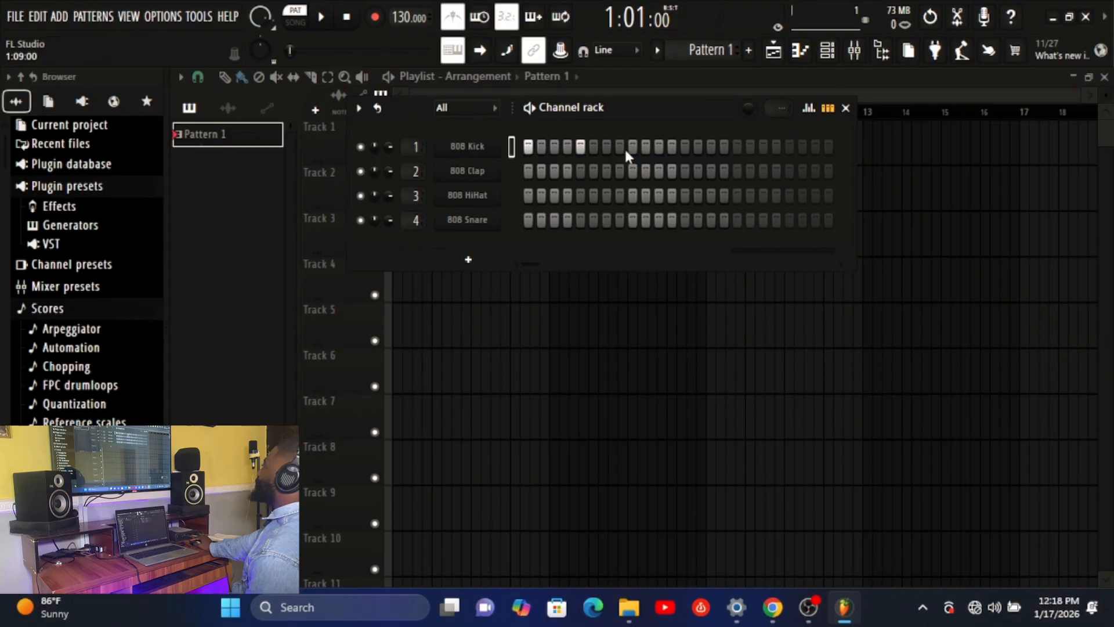
pyautogui.click(685, 147)
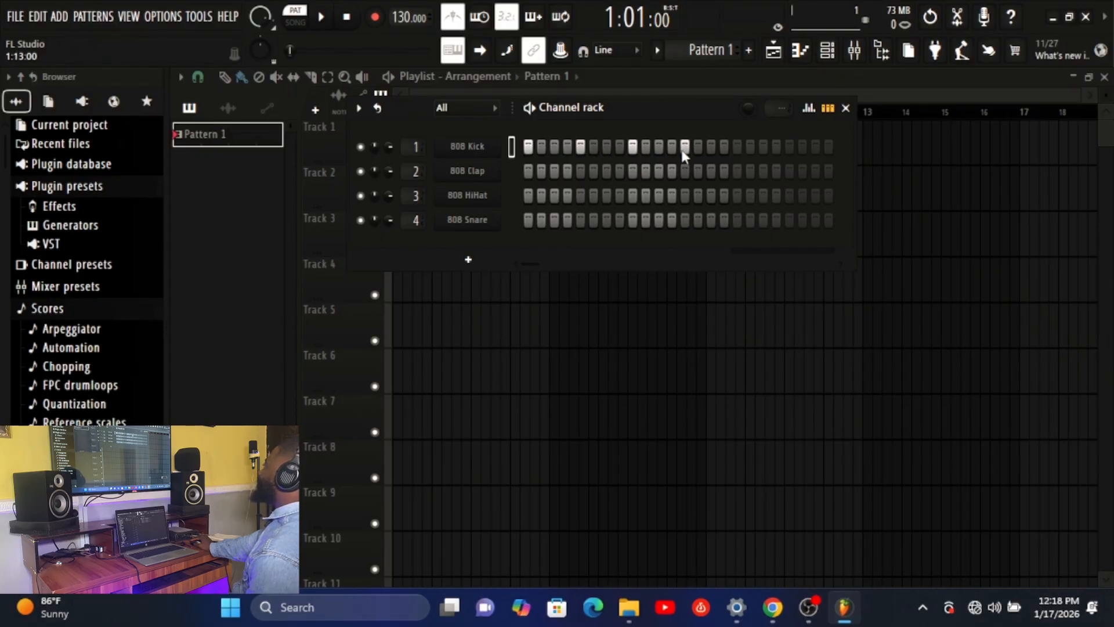
pyautogui.click(325, 22)
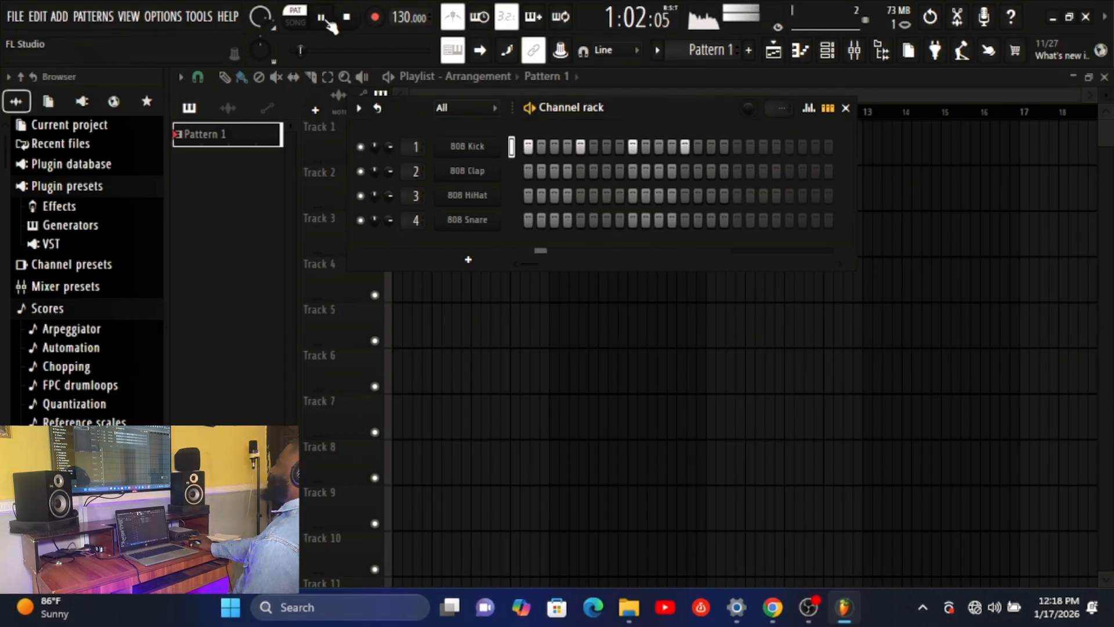
pyautogui.click(323, 18)
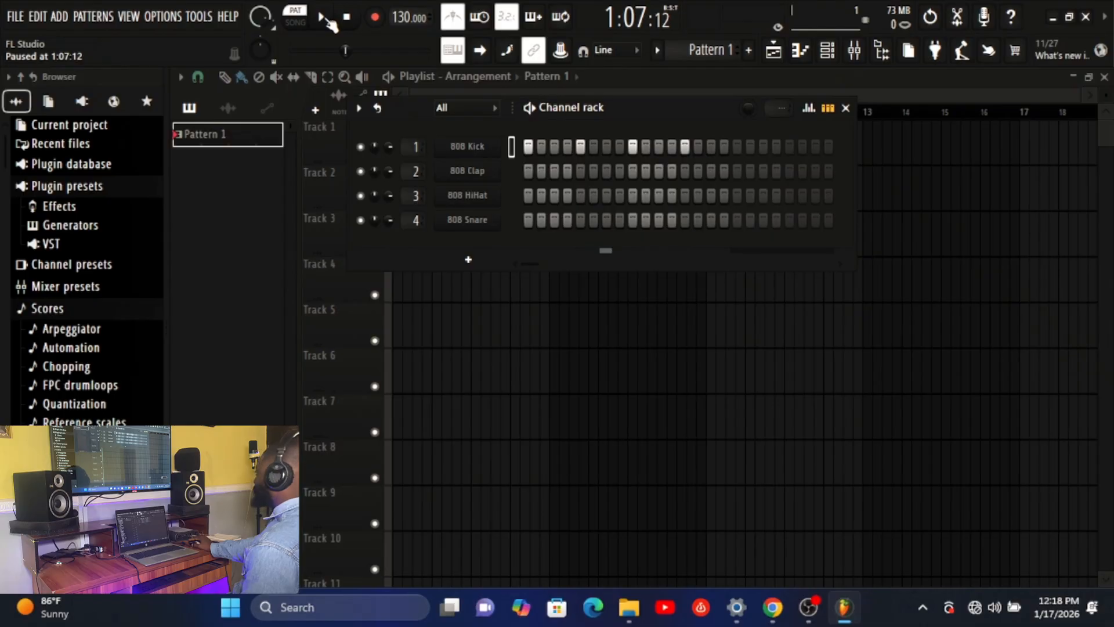
pyautogui.click(296, 13)
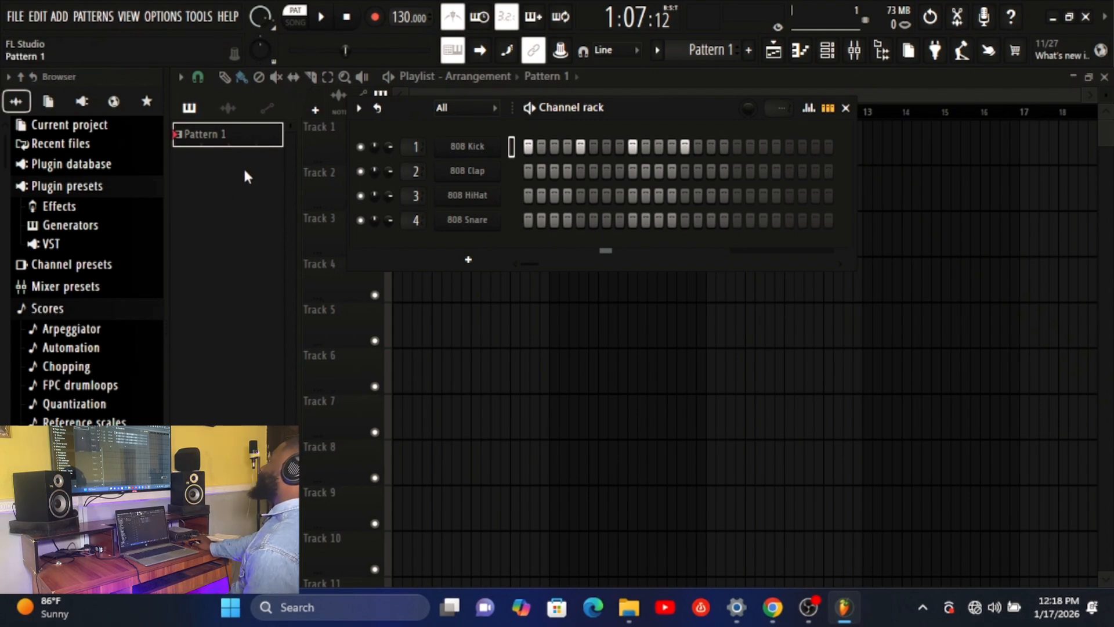
pyautogui.click(846, 109)
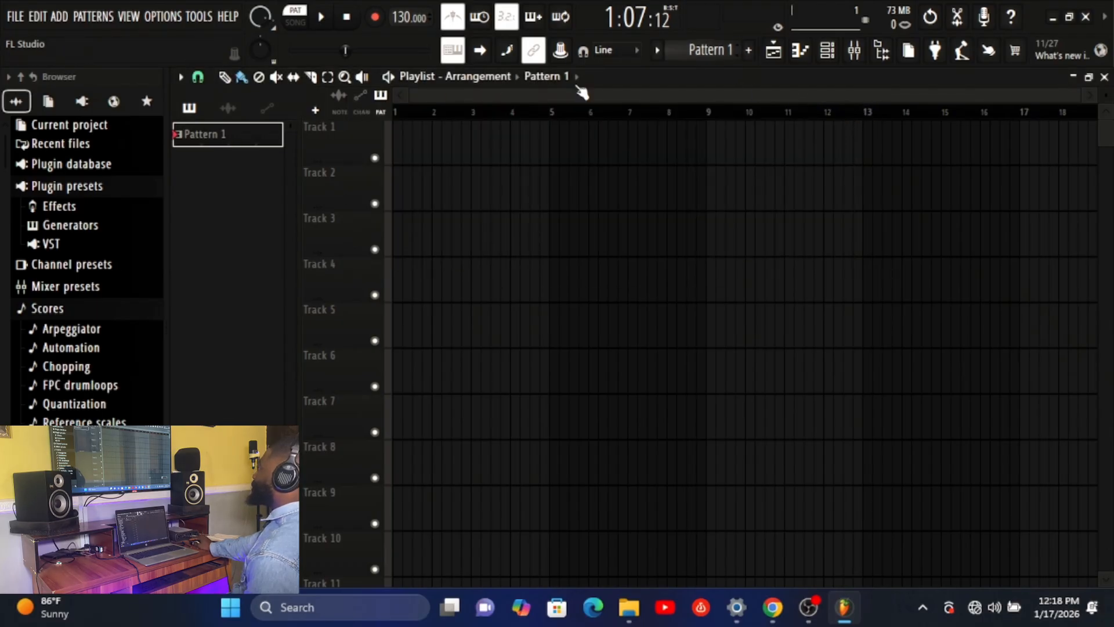
# Rename Pattern 1 as "kick" with the purple colour #60204E and play it back
pyautogui.click(687, 50)
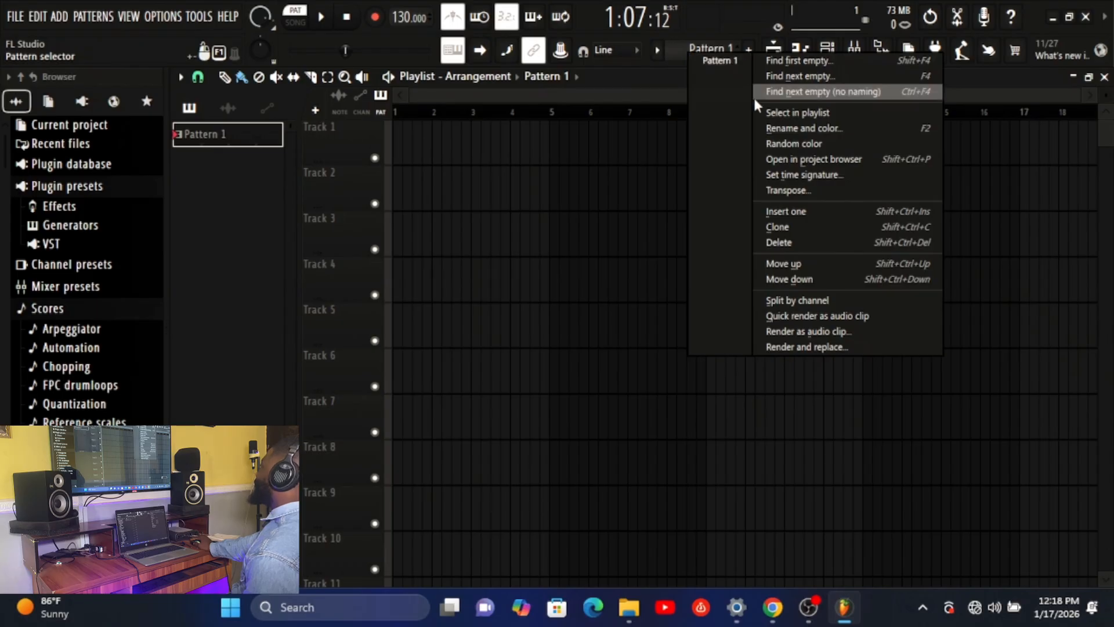
pyautogui.click(779, 130)
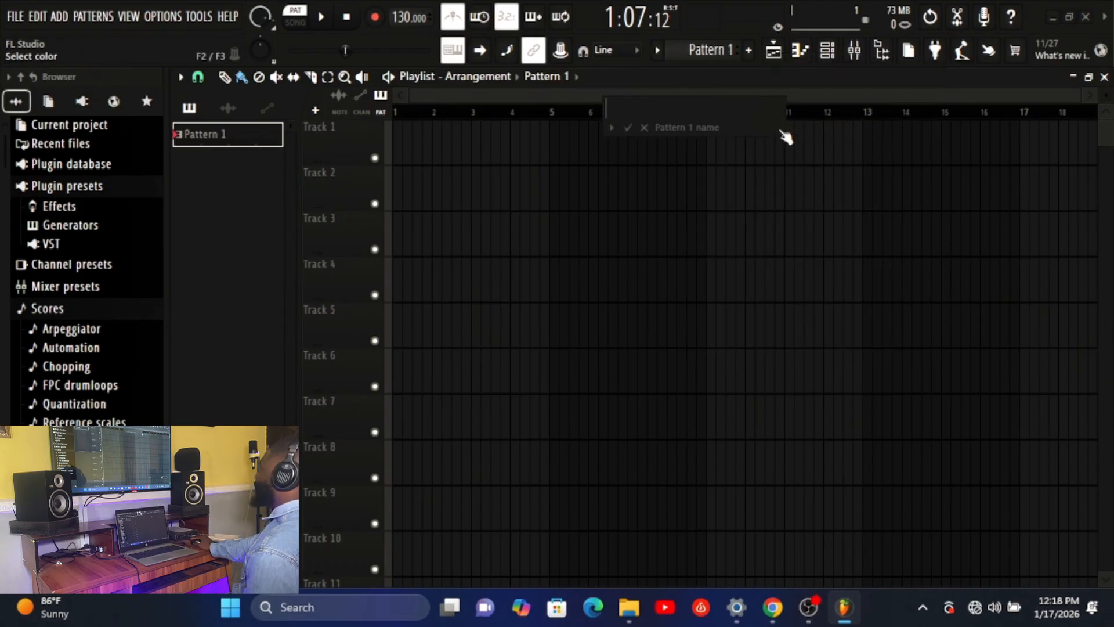
pyautogui.write('kick')
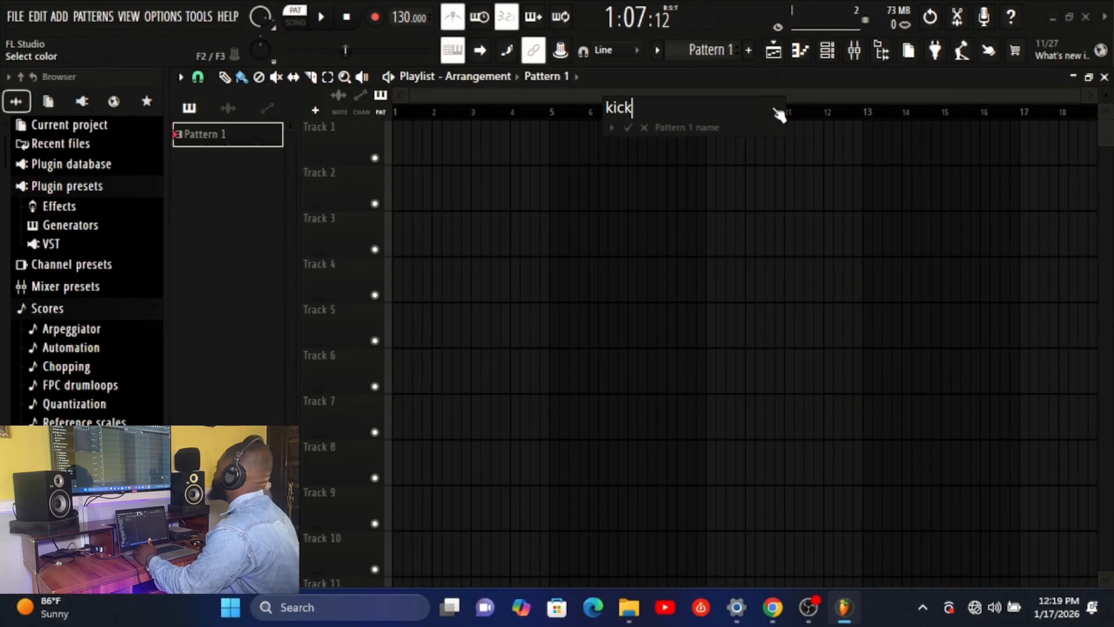
pyautogui.click(784, 132)
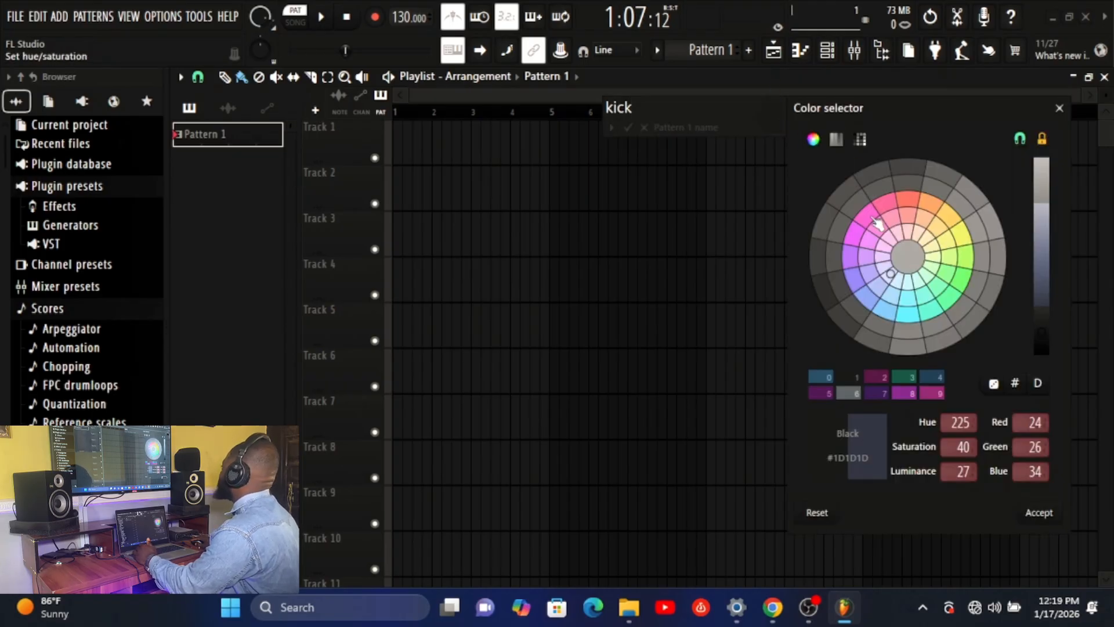
pyautogui.click(867, 216)
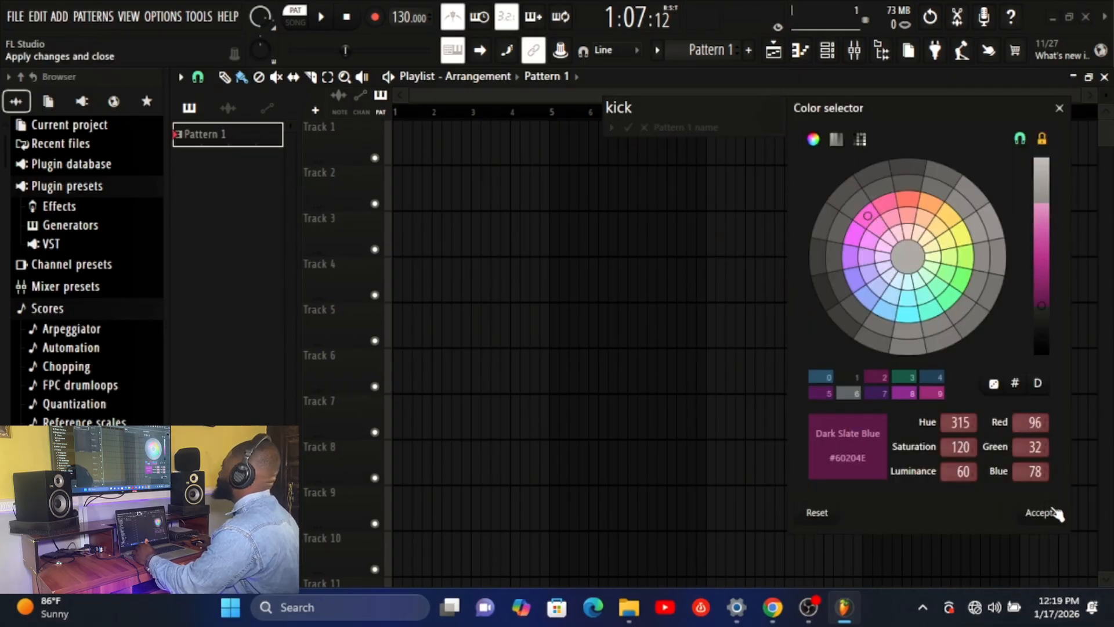
pyautogui.click(1041, 512)
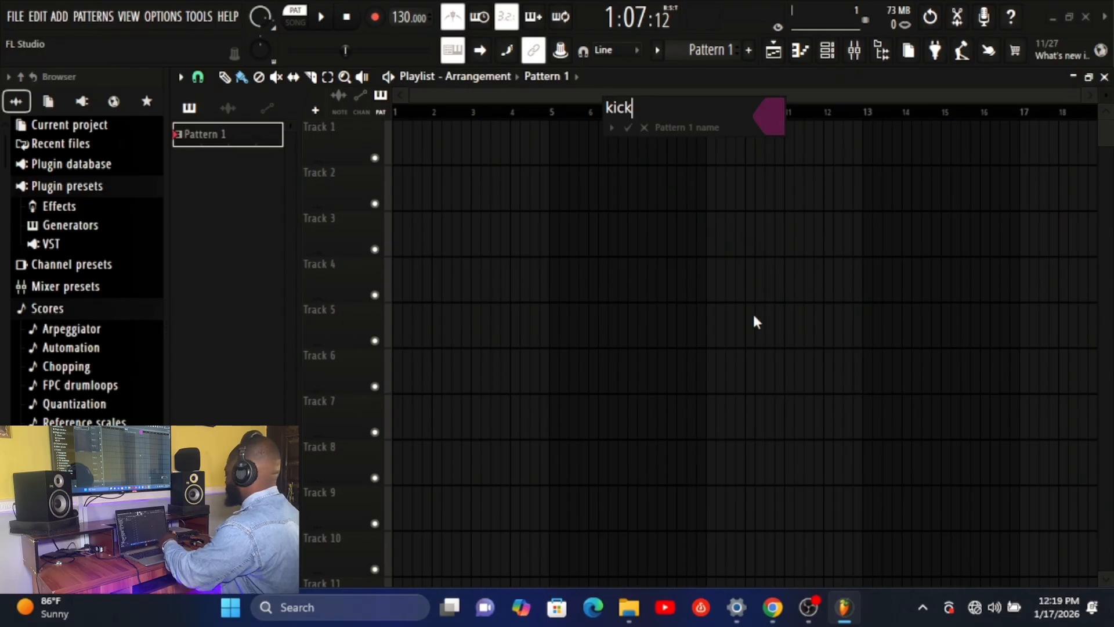
pyautogui.press('Return')
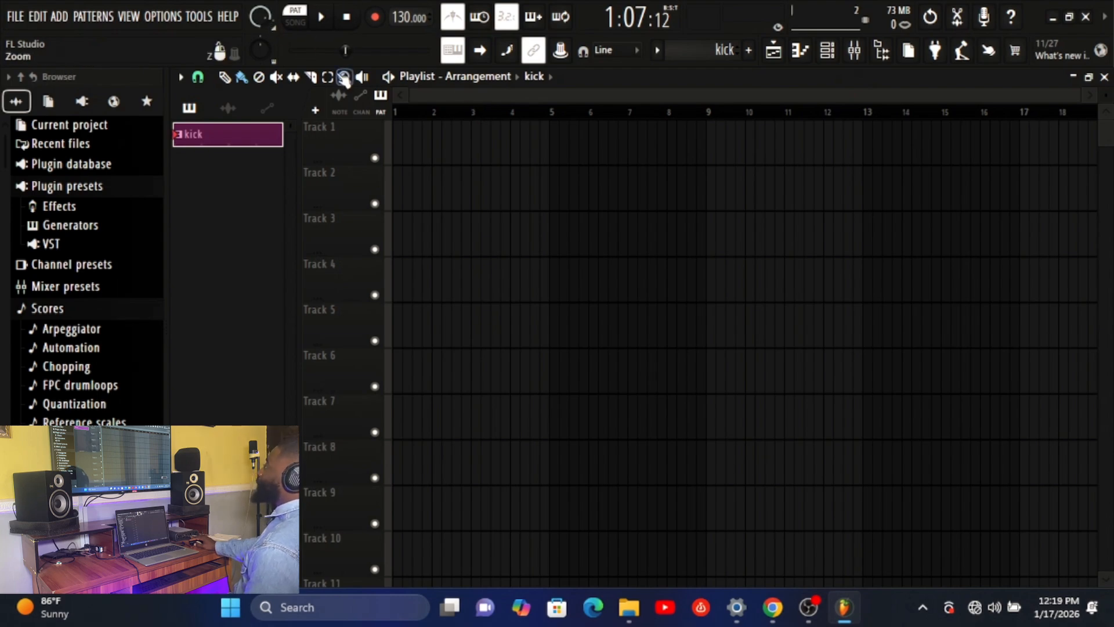
pyautogui.click(322, 18)
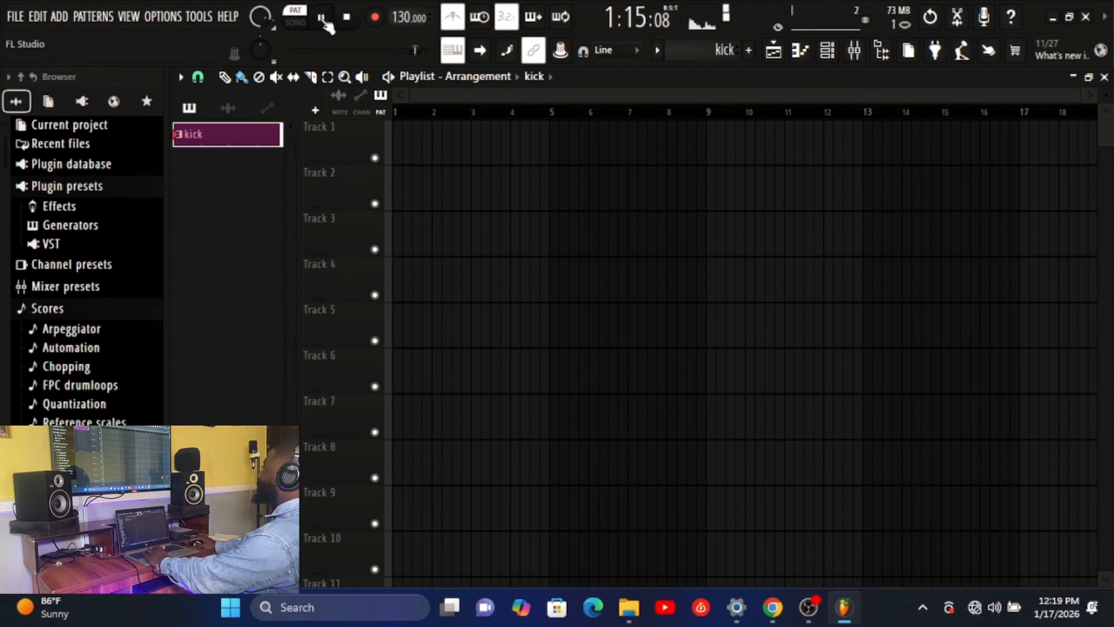
pyautogui.click(323, 21)
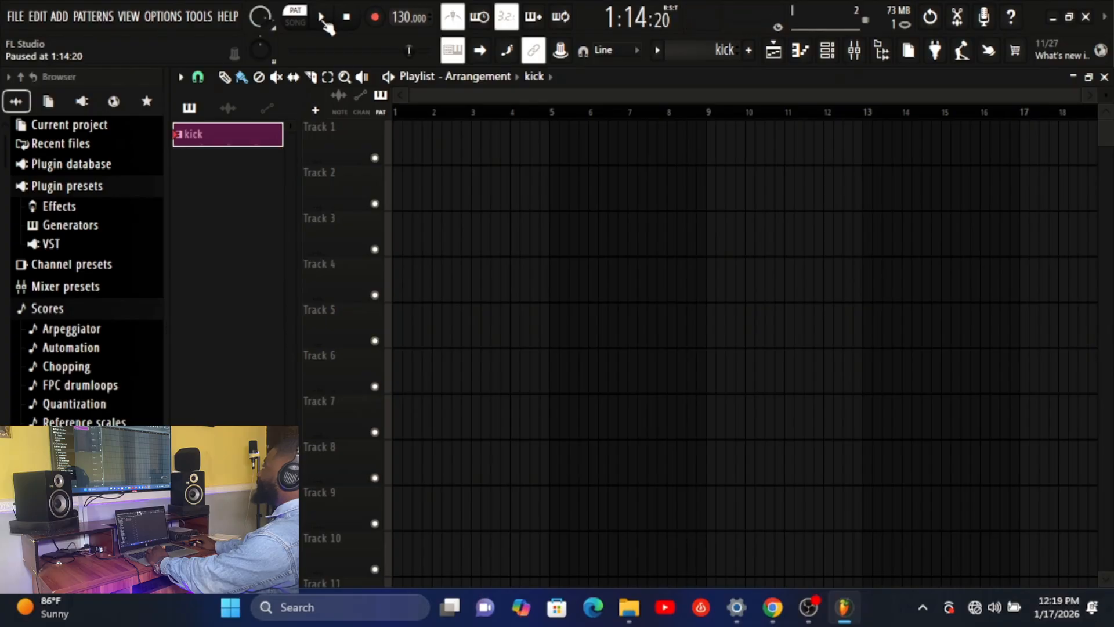
# Add a second pattern named "snare" with the blue colour #204660
pyautogui.click(750, 52)
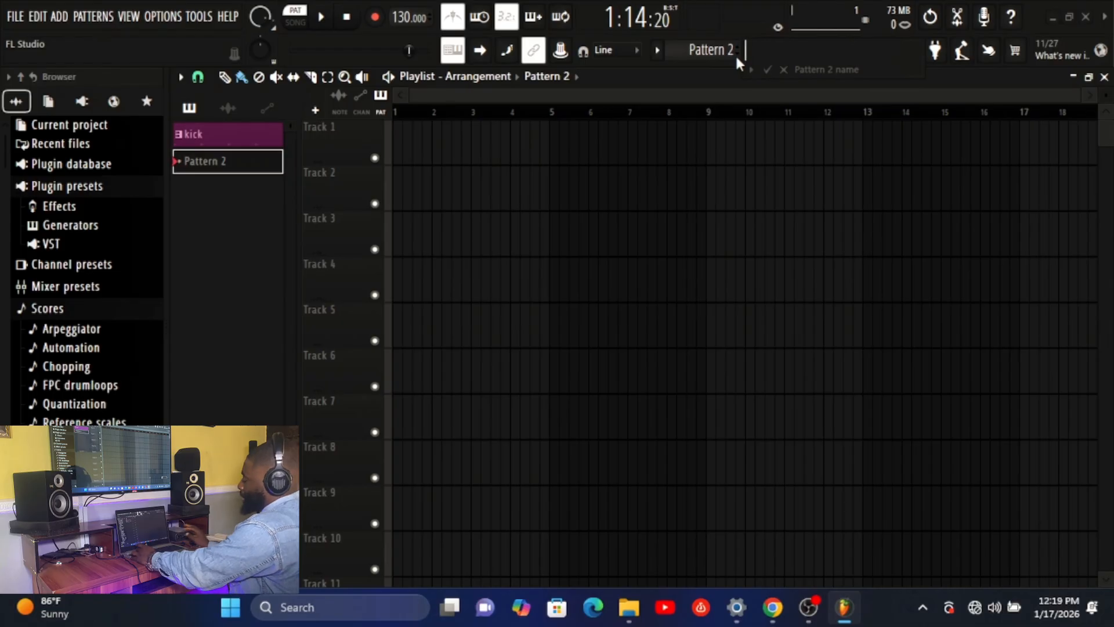
pyautogui.write('snare')
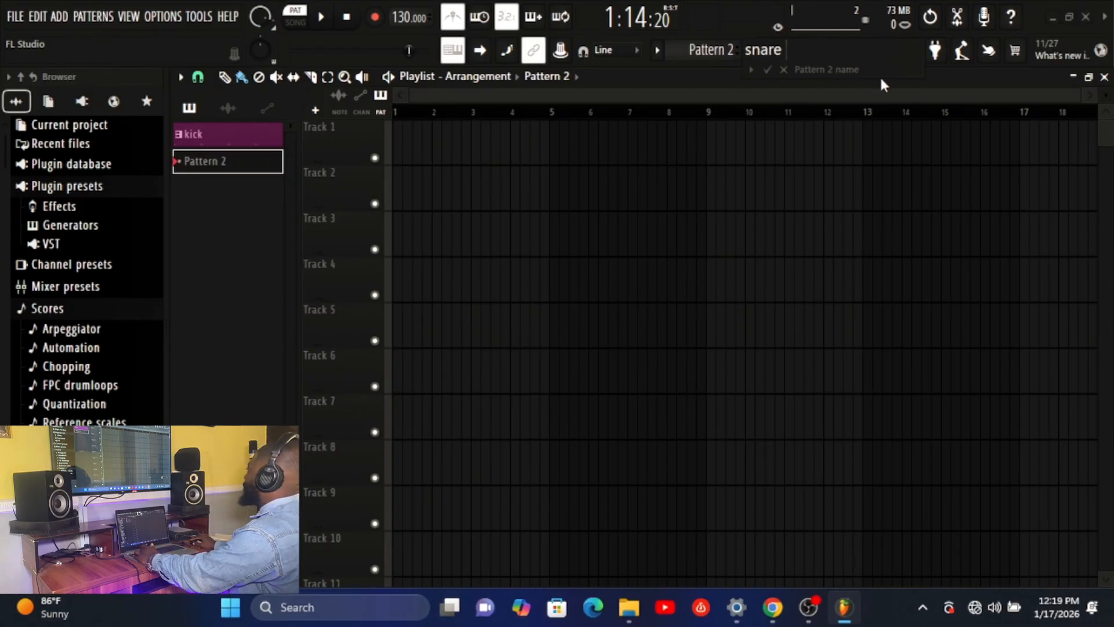
pyautogui.click(900, 70)
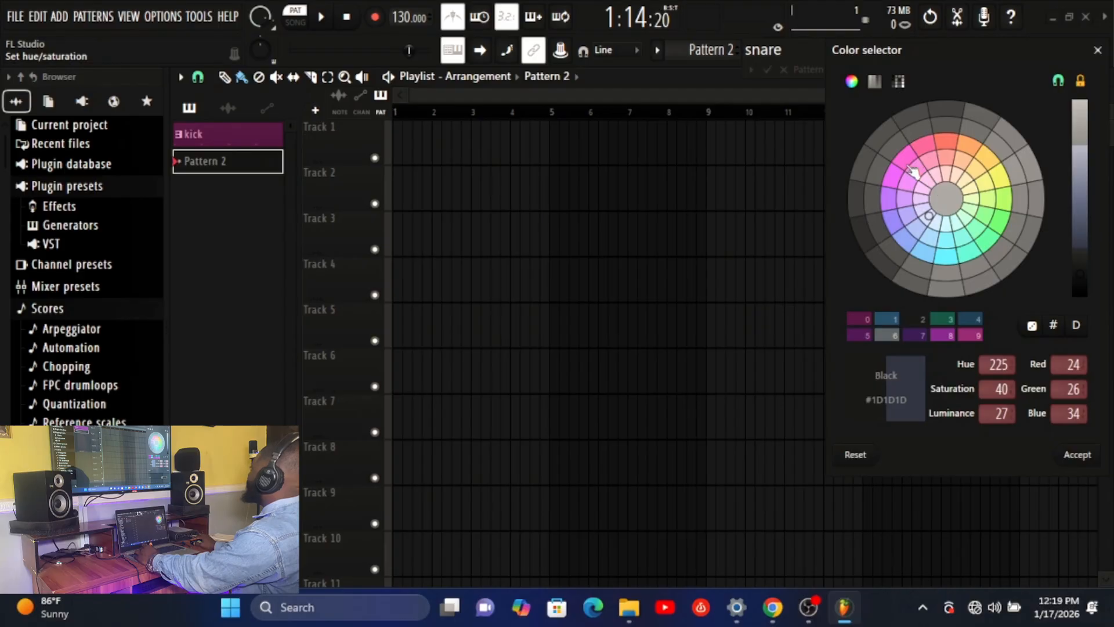
pyautogui.click(906, 158)
pyautogui.click(1074, 457)
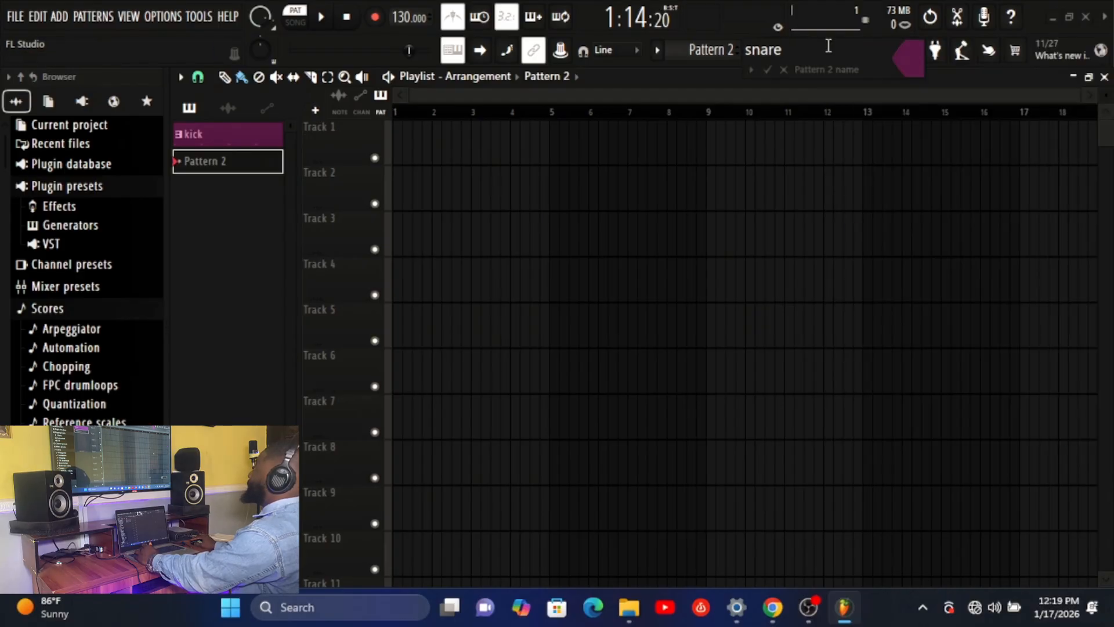
pyautogui.click(903, 57)
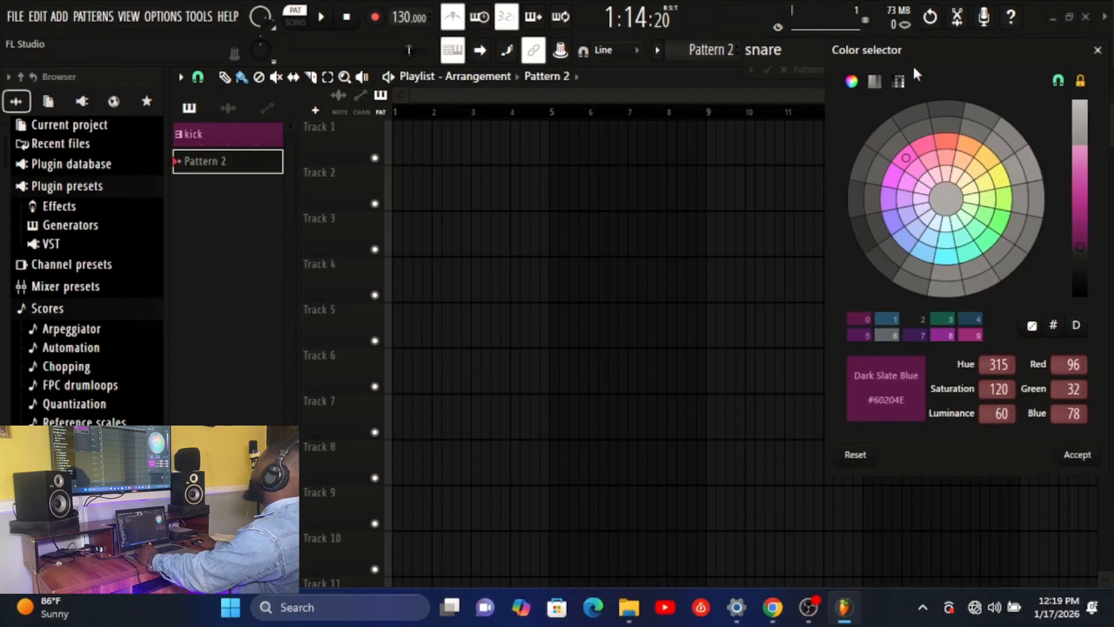
pyautogui.click(922, 252)
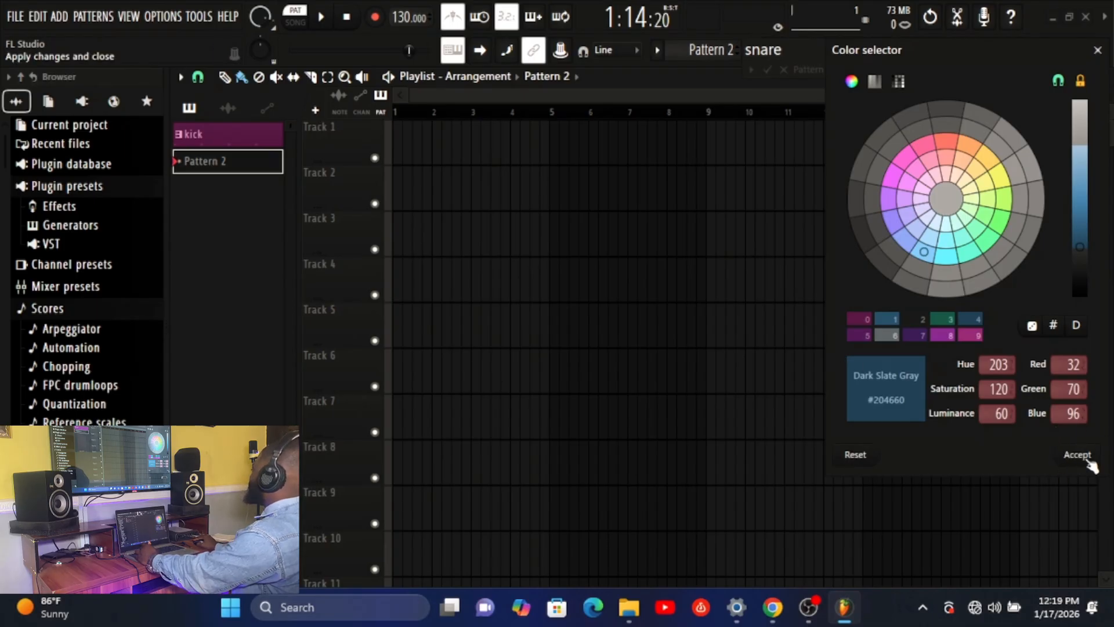
pyautogui.click(1086, 460)
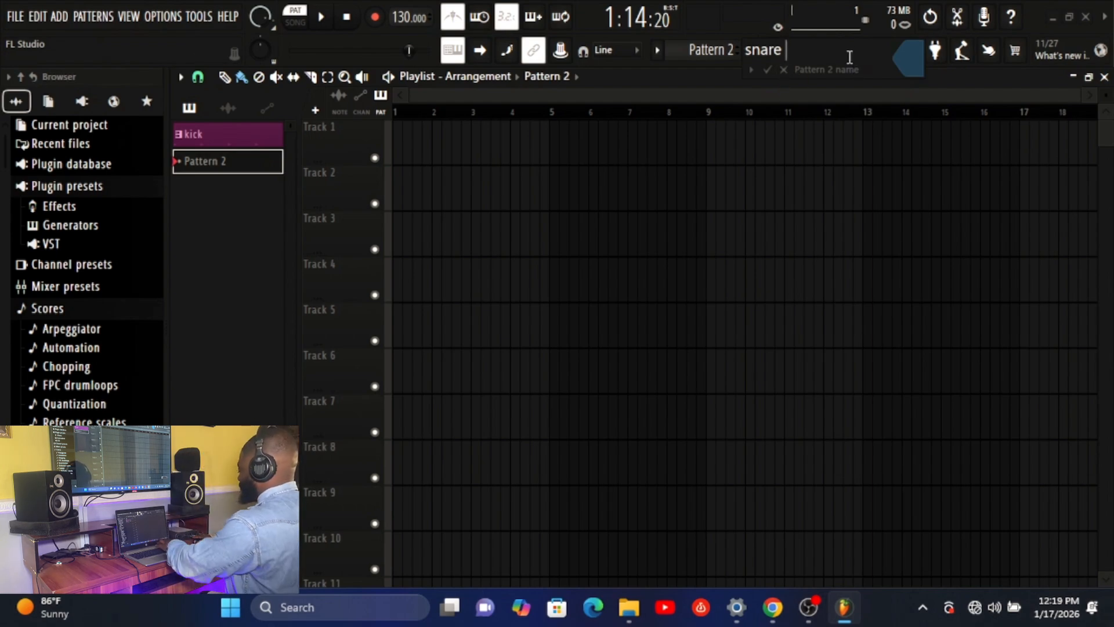
pyautogui.press('Return')
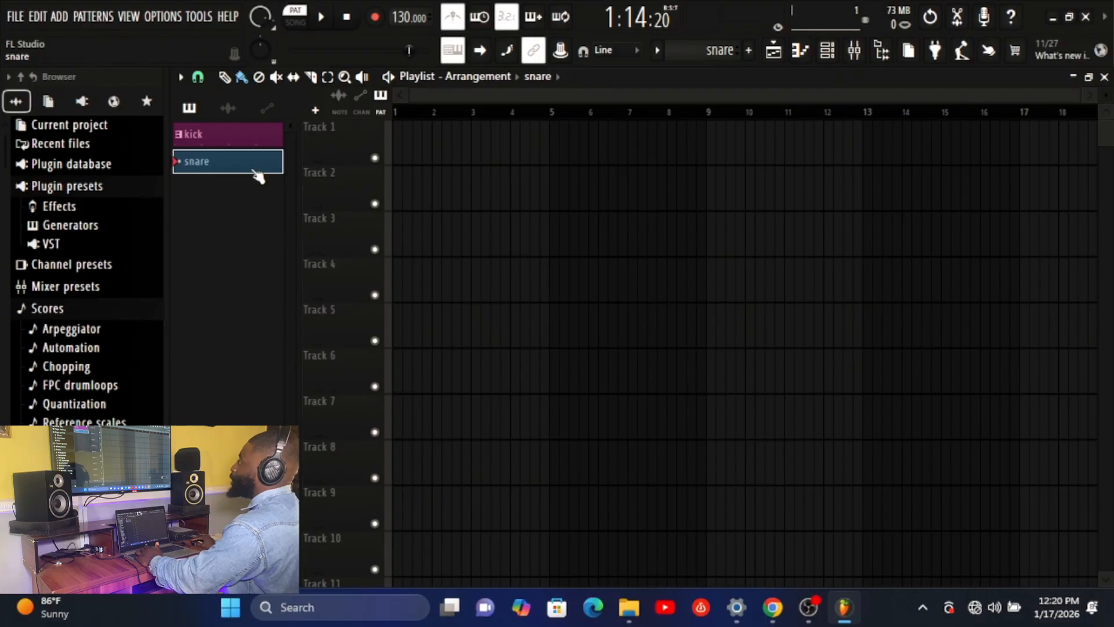
# Start playback of the snare pattern, turn off the metronome and select the kick pattern for comparison
pyautogui.click(329, 17)
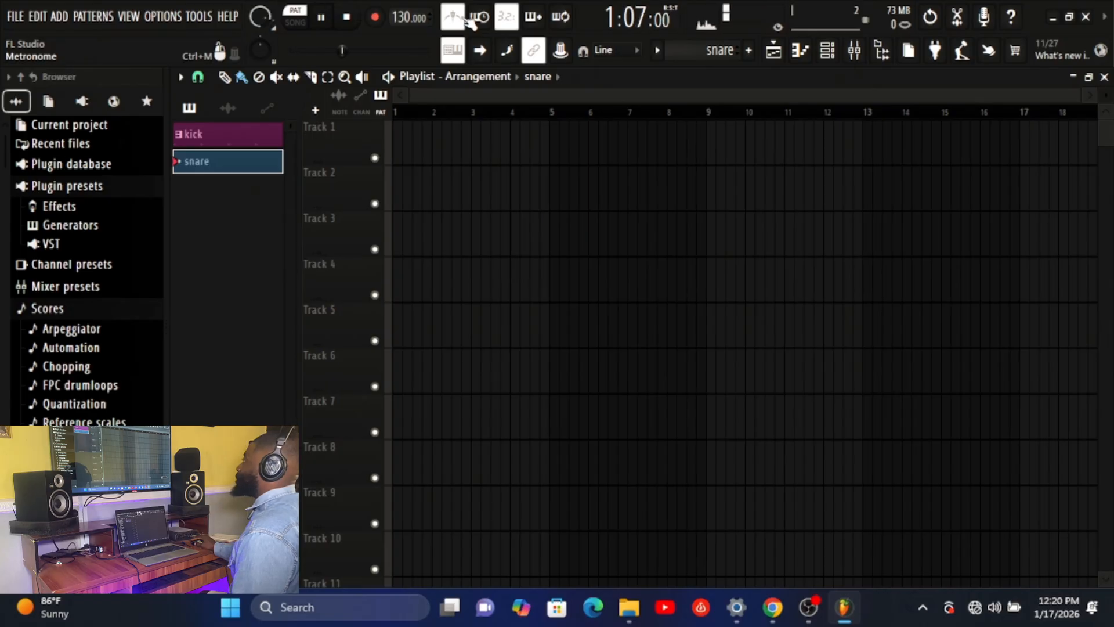
pyautogui.click(442, 25)
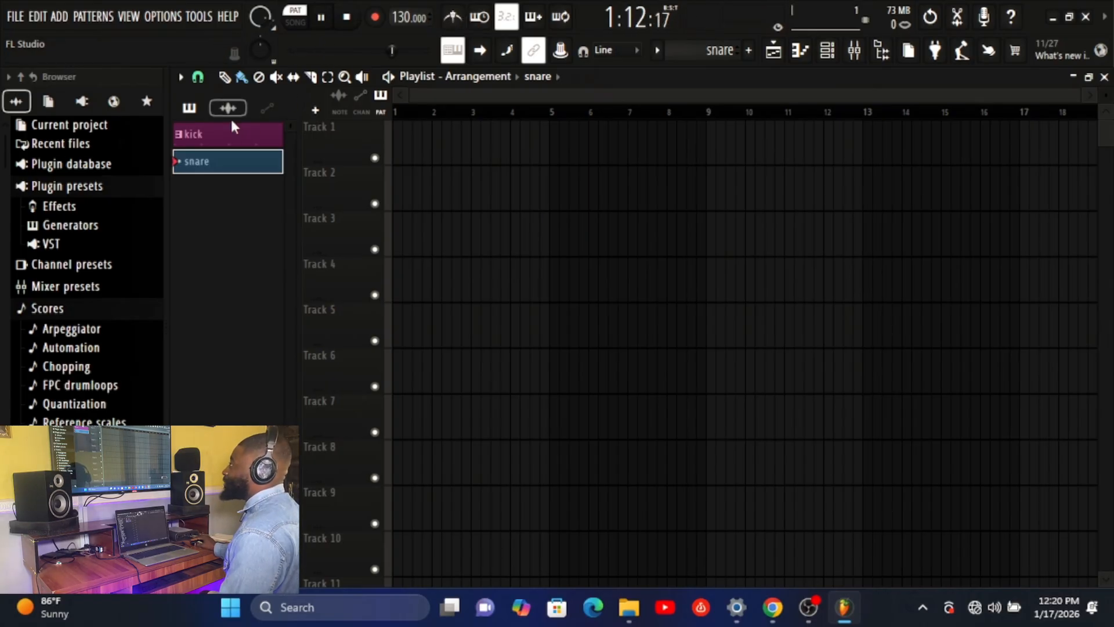
pyautogui.click(226, 139)
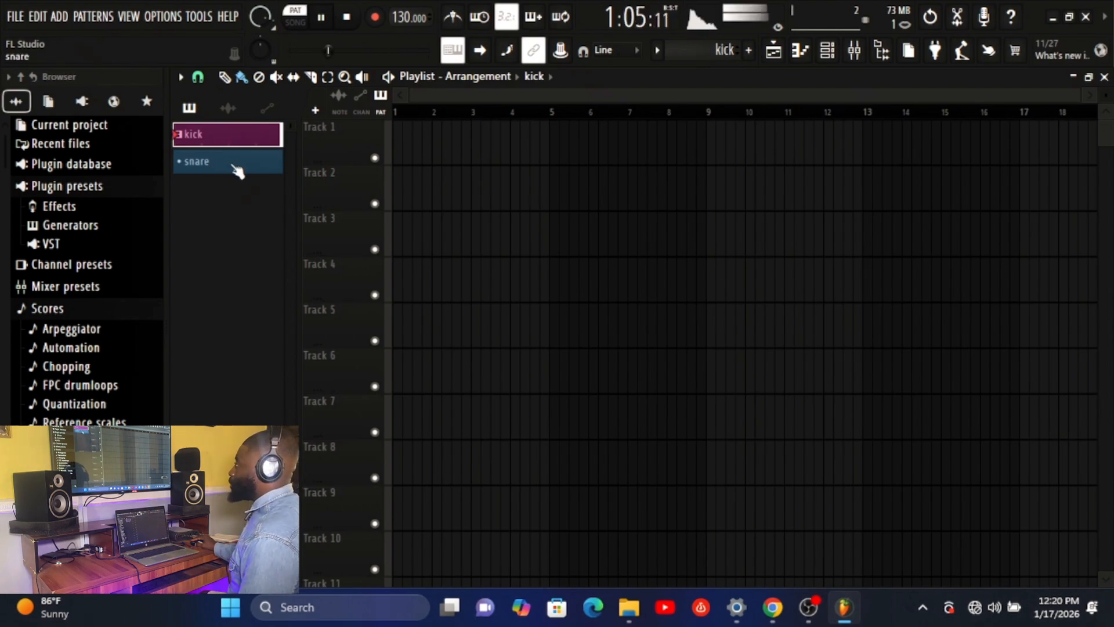
# In the snare pattern, place an 808 Snare hit on step 5 and stop playback
pyautogui.click(232, 165)
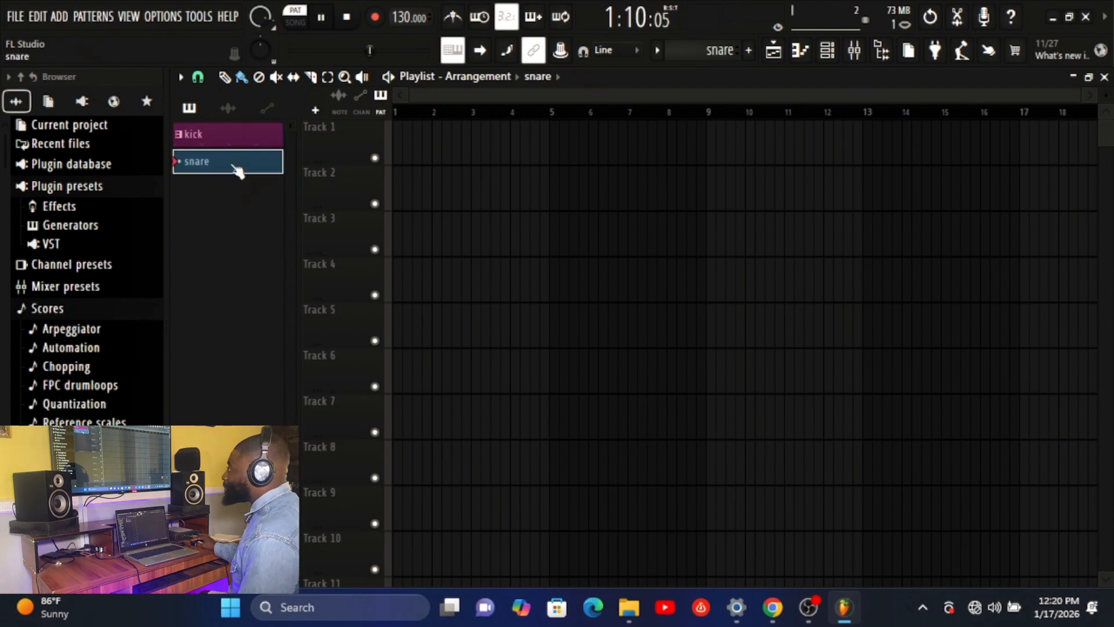
pyautogui.click(831, 58)
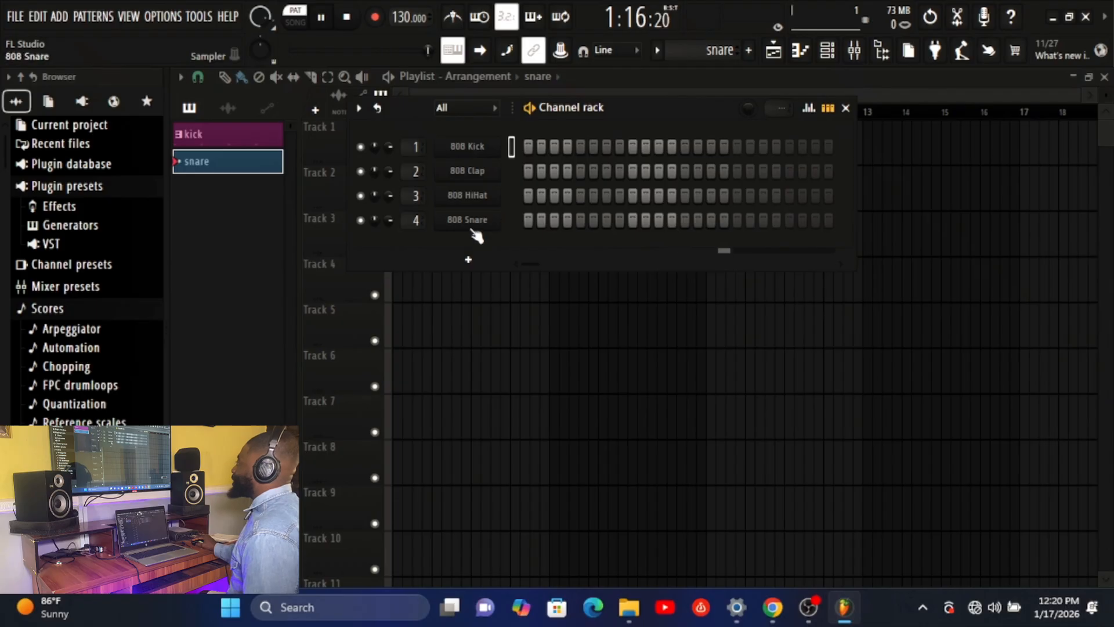
pyautogui.click(579, 220)
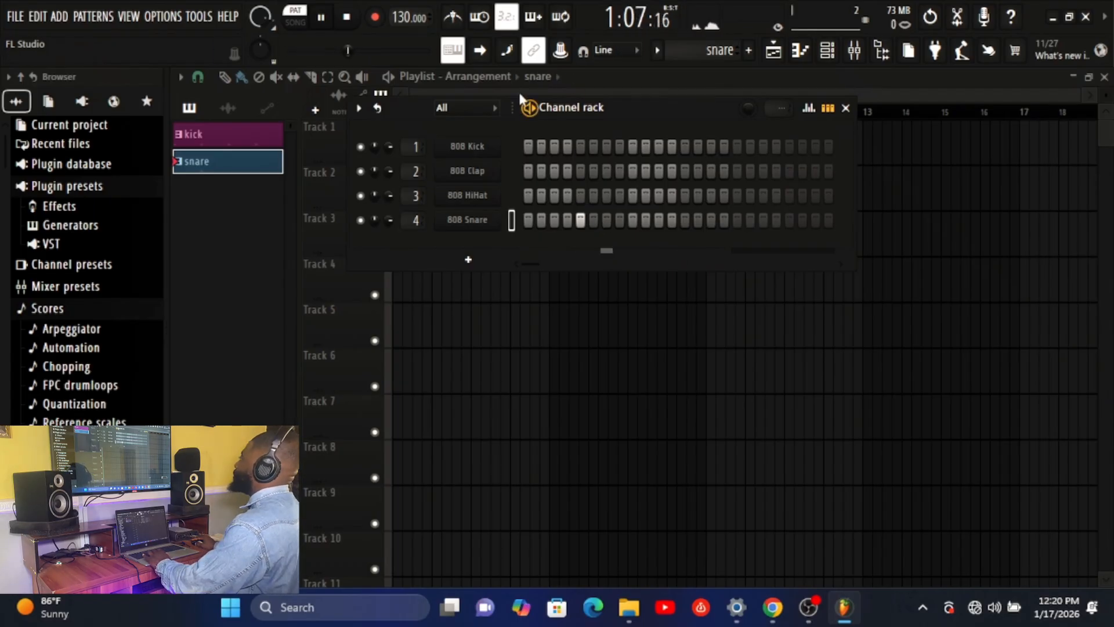
pyautogui.press('space')
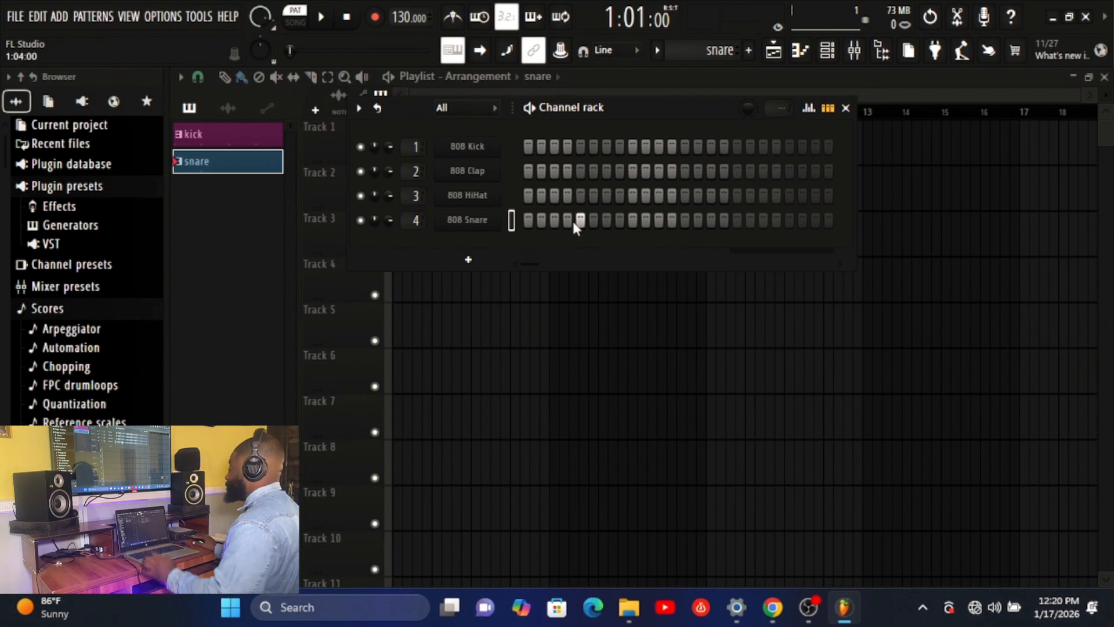
# Add 808 Kick hits on steps 1, 5, 9 and 13 of the snare pattern and play them with the snare
pyautogui.click(529, 147)
pyautogui.click(580, 146)
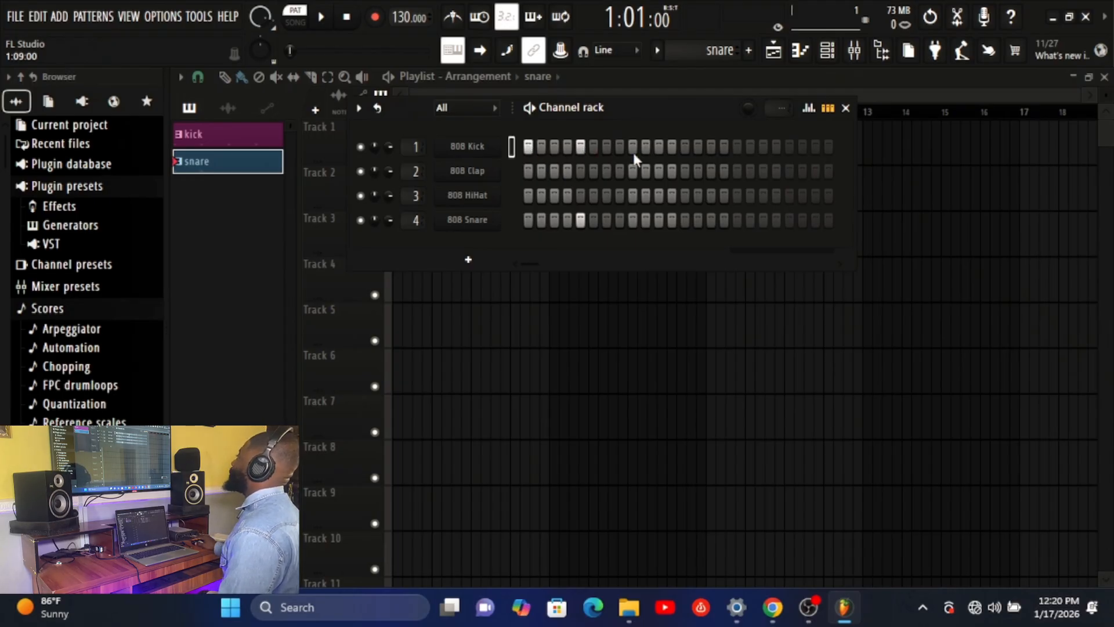
pyautogui.click(632, 146)
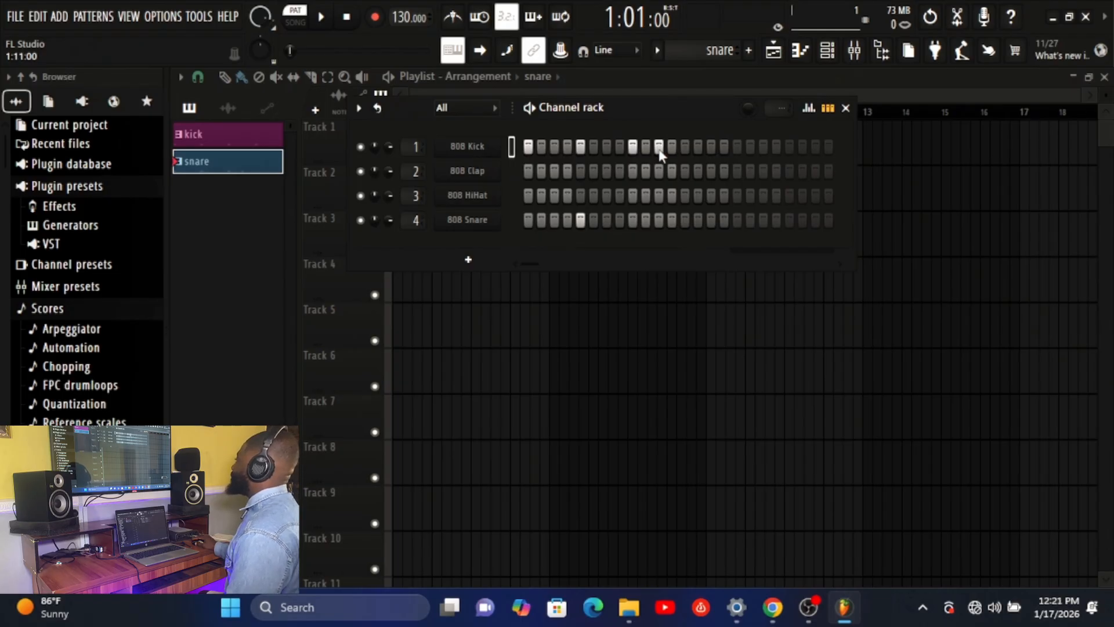
pyautogui.click(529, 147)
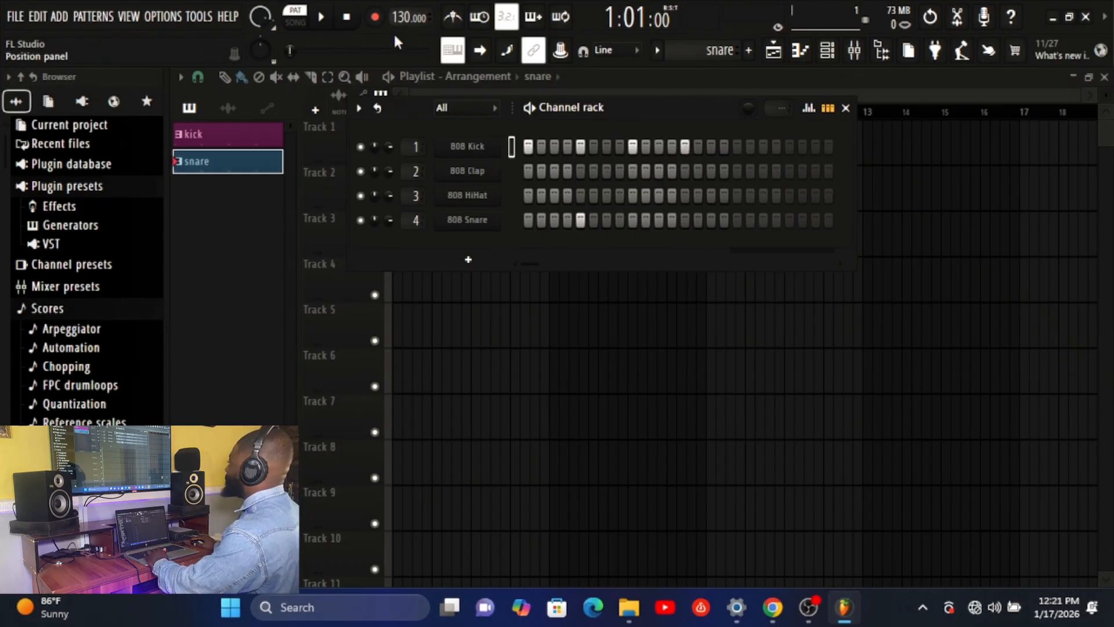
pyautogui.press('space')
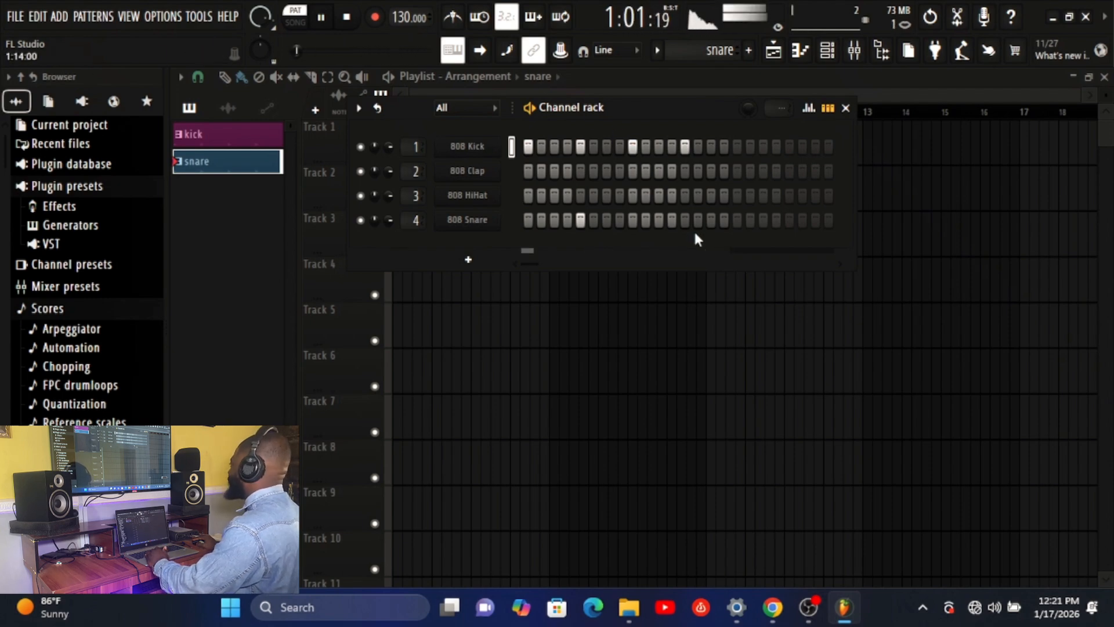
# Try extra 808 Snare hits on steps 11 and 12, clear them with all the kick hits, and stop playback
pyautogui.click(659, 221)
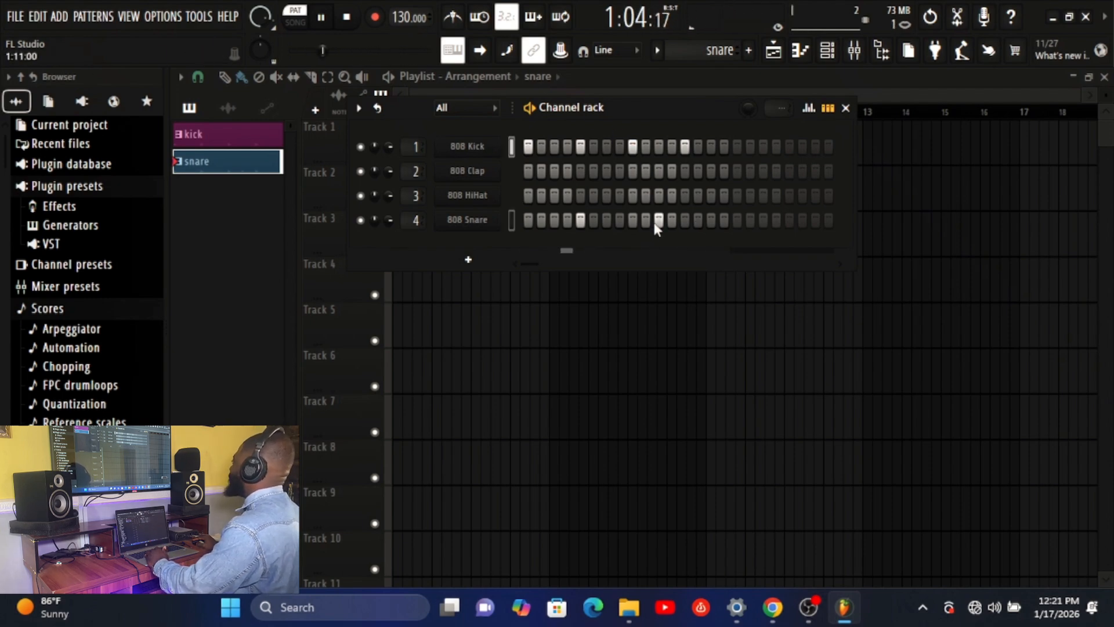
pyautogui.click(660, 221)
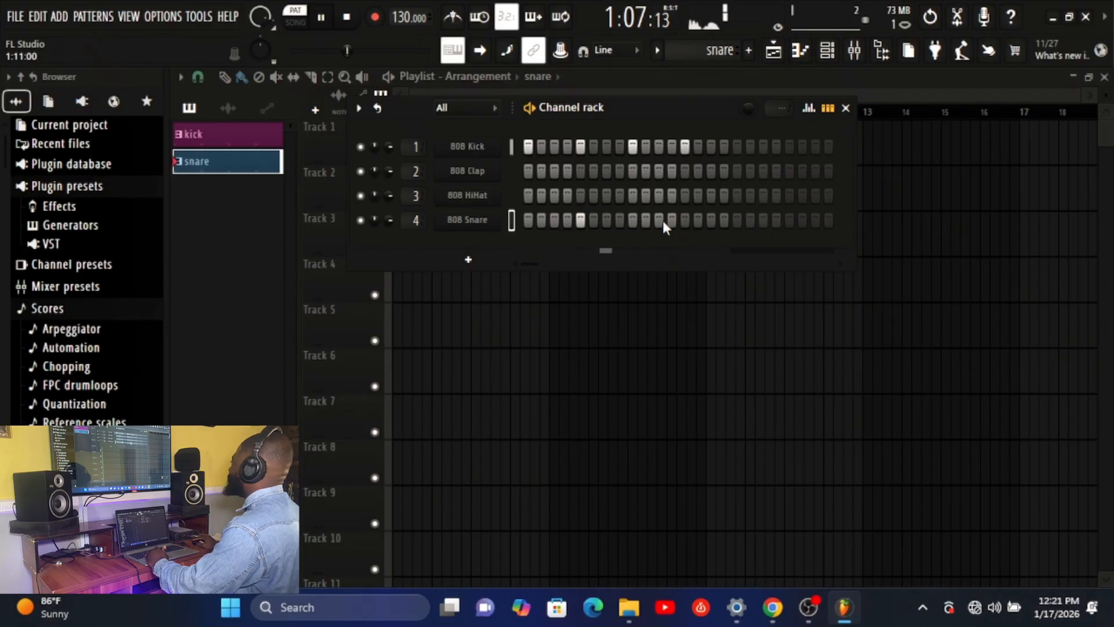
pyautogui.click(671, 221)
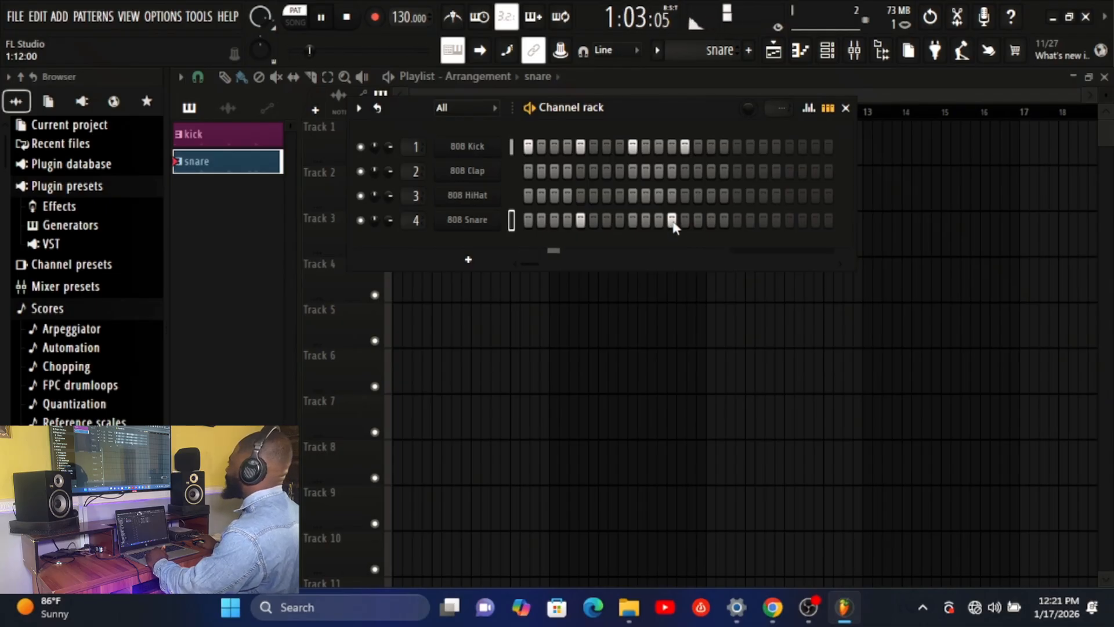
pyautogui.click(671, 221)
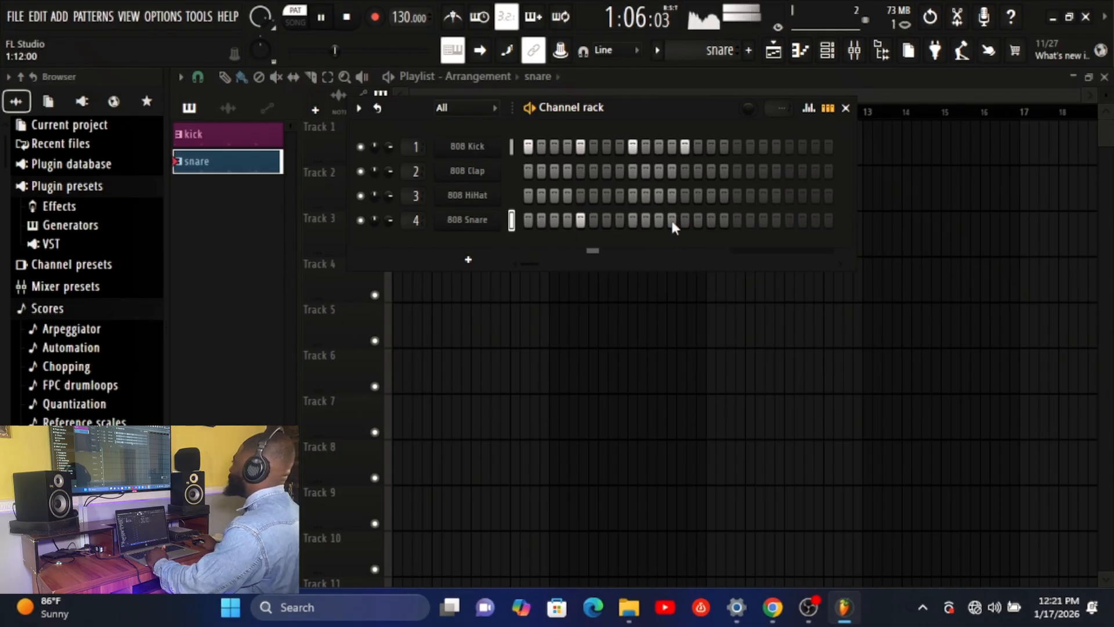
pyautogui.moveTo(527, 146); pyautogui.dragTo(700, 143)
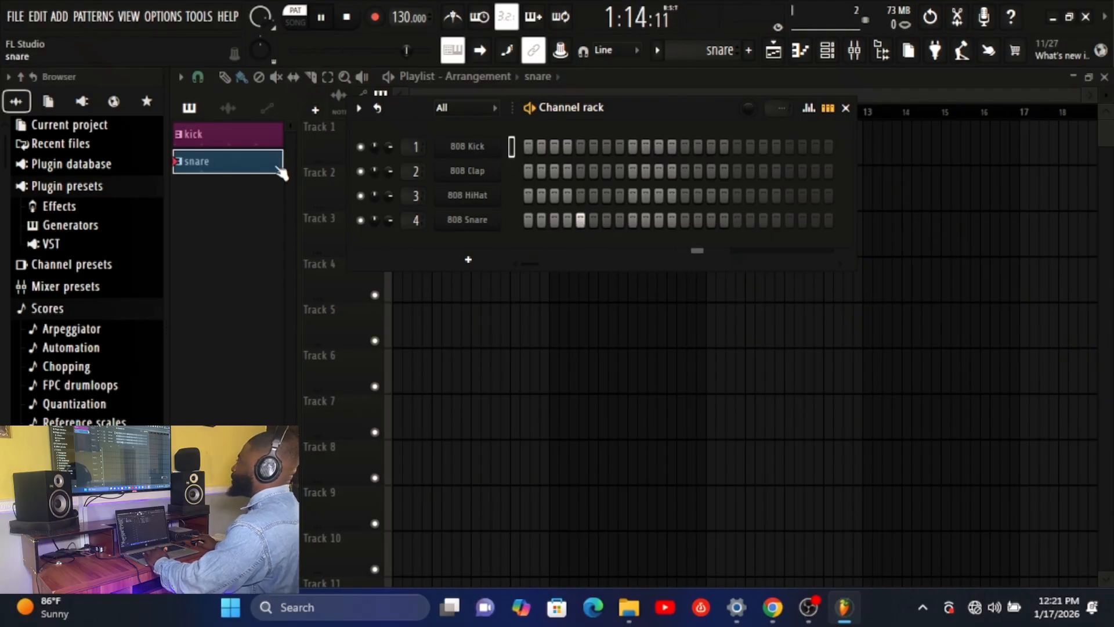
pyautogui.press('space')
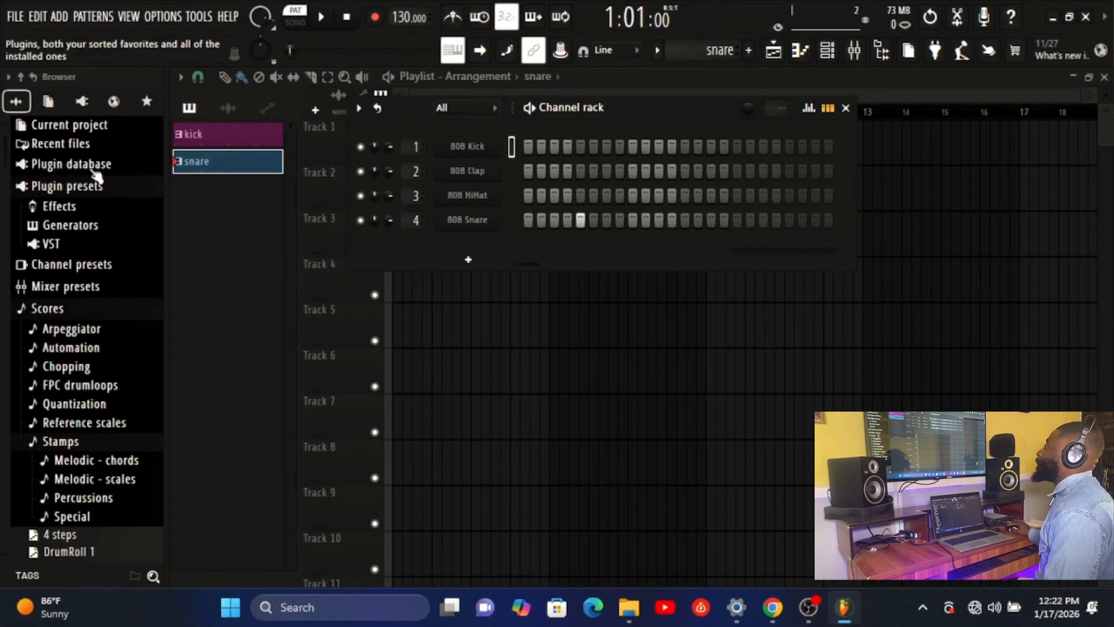
# Browse the sample library to the Drums pack, collapse the Hats folder and open the Cymbals folder
pyautogui.scroll(-5, 87, 441)
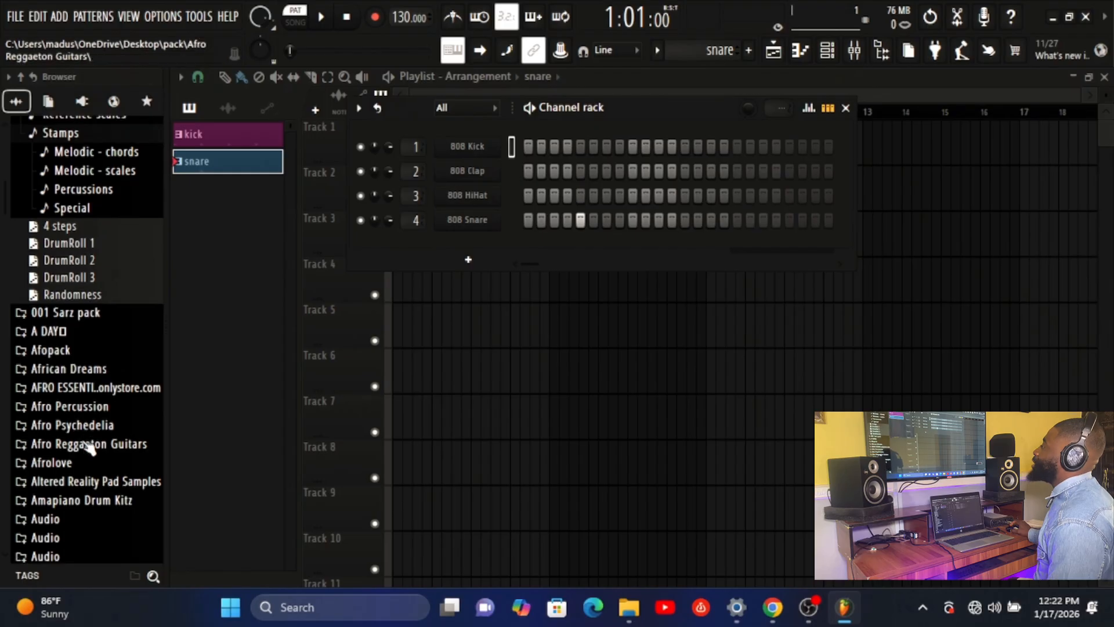
pyautogui.scroll(-12, 68, 226)
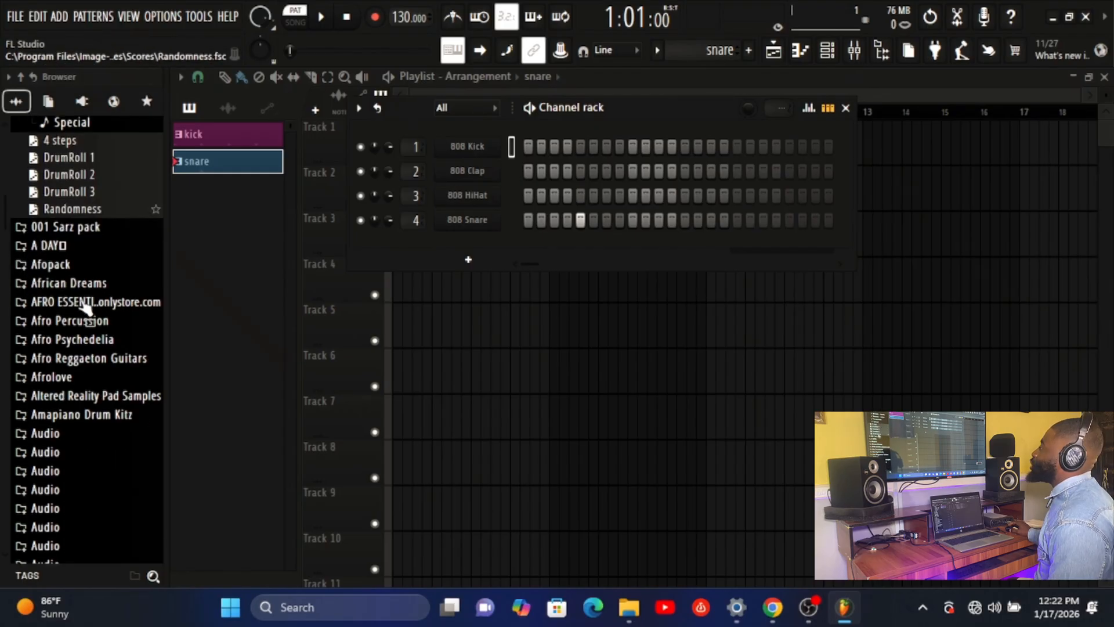
pyautogui.scroll(3, 74, 340)
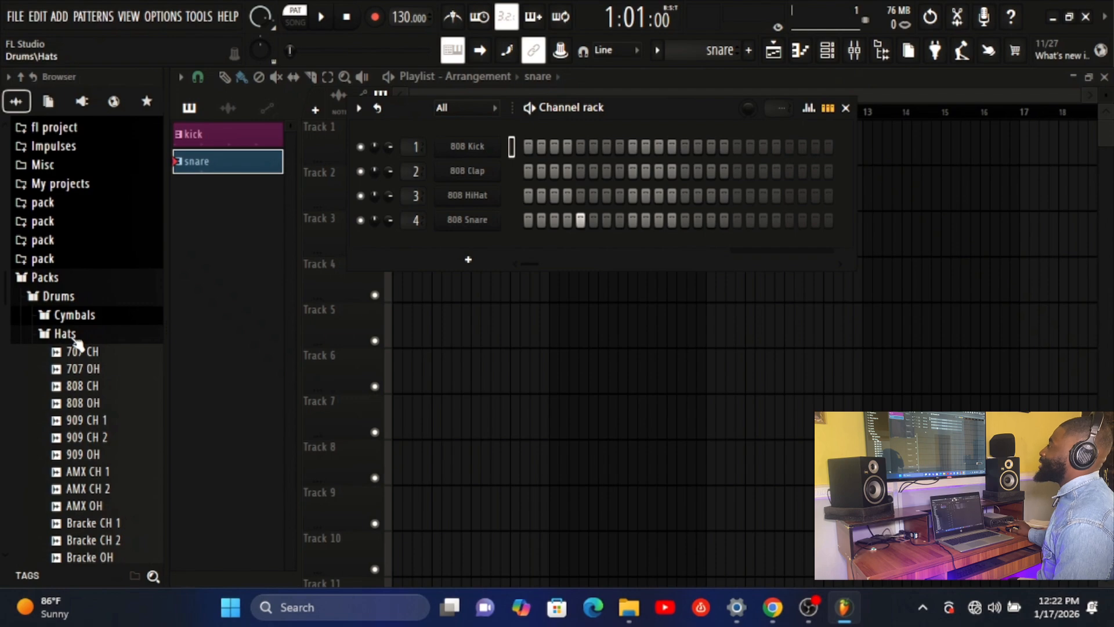
pyautogui.click(75, 337)
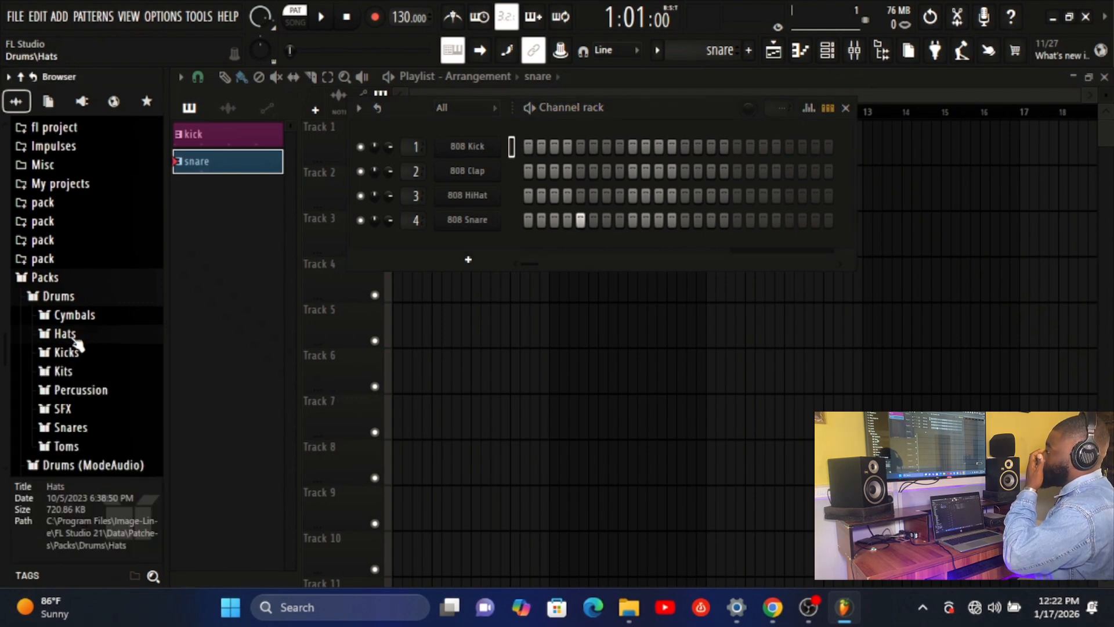
pyautogui.click(49, 278)
pyautogui.click(49, 279)
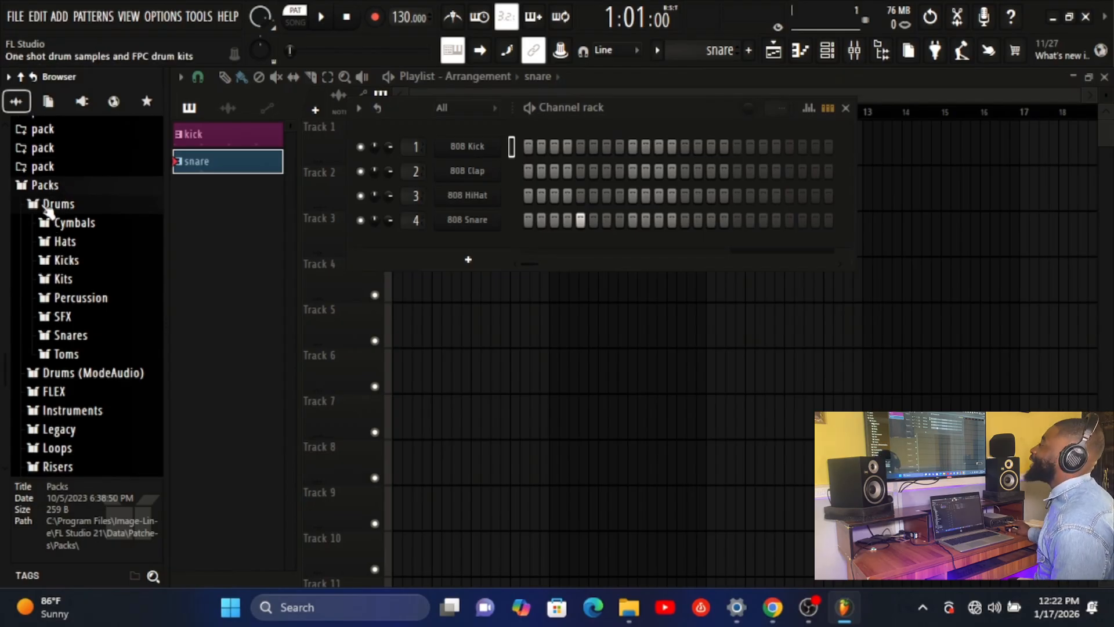
pyautogui.click(47, 186)
pyautogui.click(46, 186)
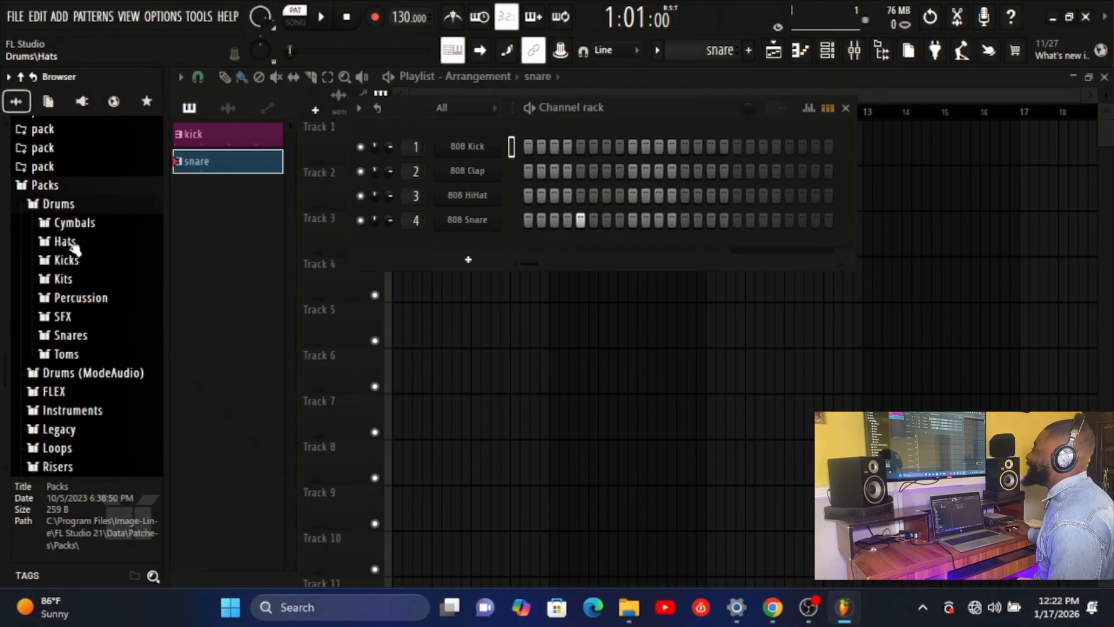
pyautogui.click(74, 225)
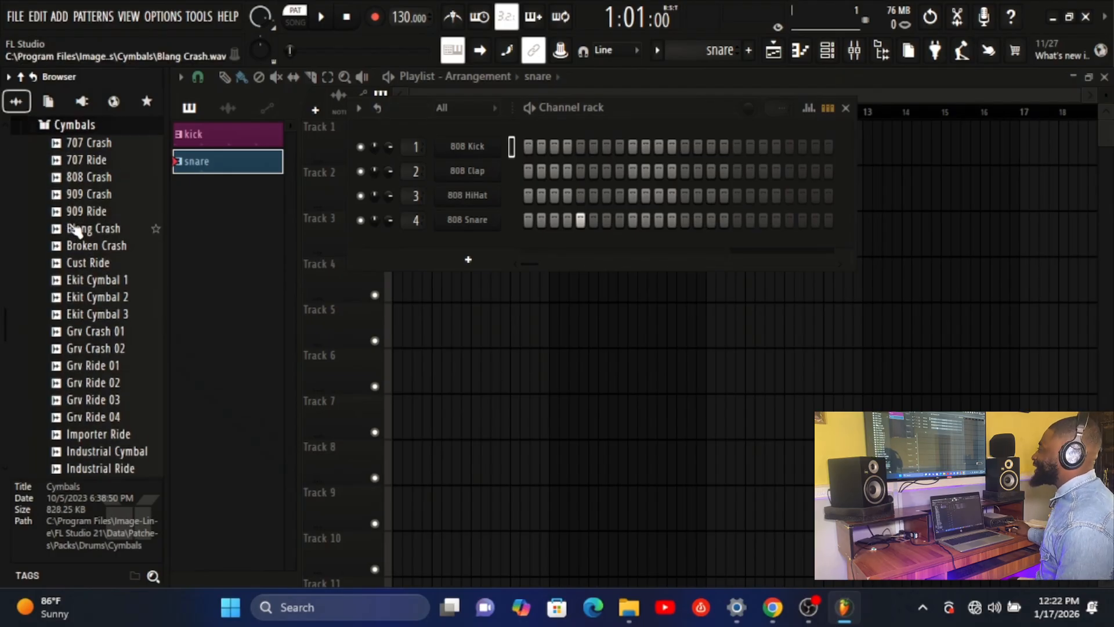
# Preview the 707 Crash sample and add it as a new channel below 808 Snare
pyautogui.click(88, 144)
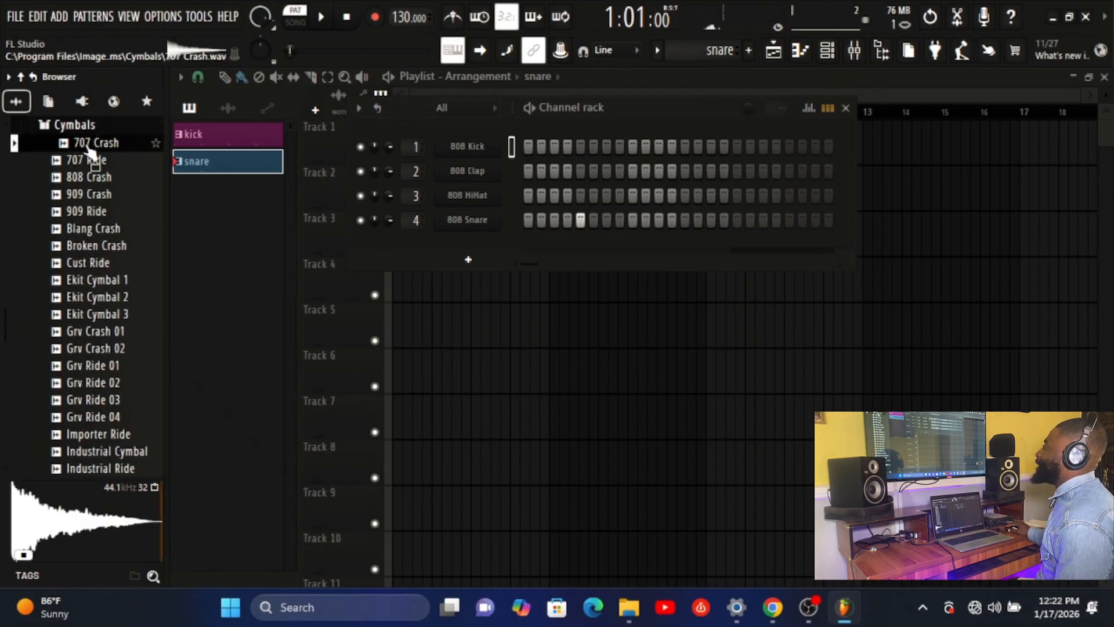
pyautogui.moveTo(90, 151); pyautogui.dragTo(478, 246)
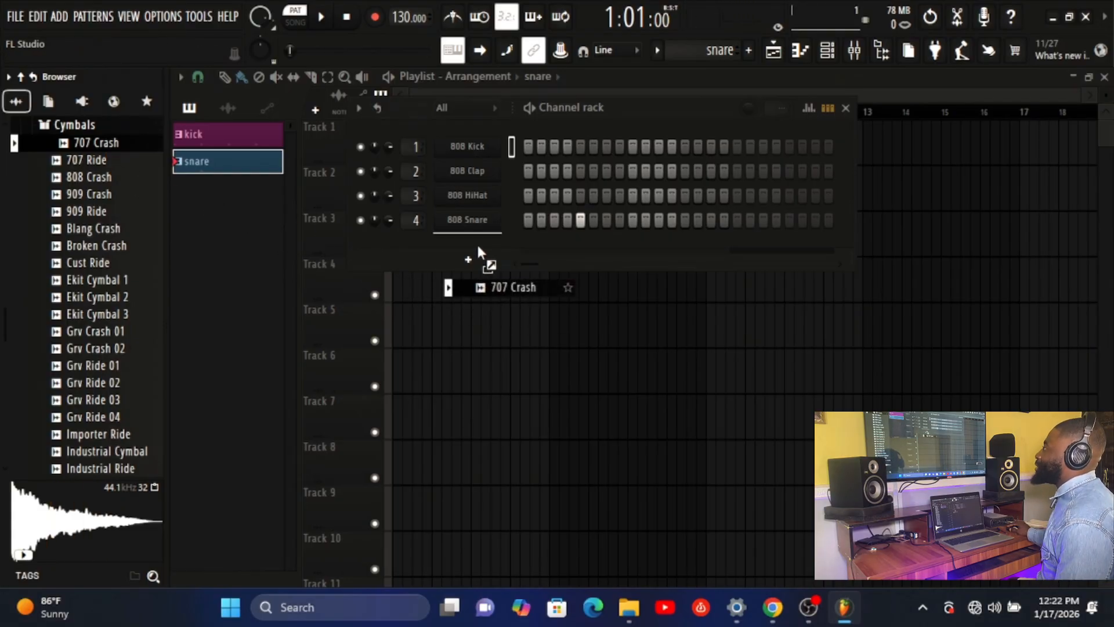
pyautogui.moveTo(478, 245)
pyautogui.mouseDown()
pyautogui.moveTo(124, 168)
pyautogui.moveTo(100, 144)
pyautogui.moveTo(458, 243)
pyautogui.mouseUp()
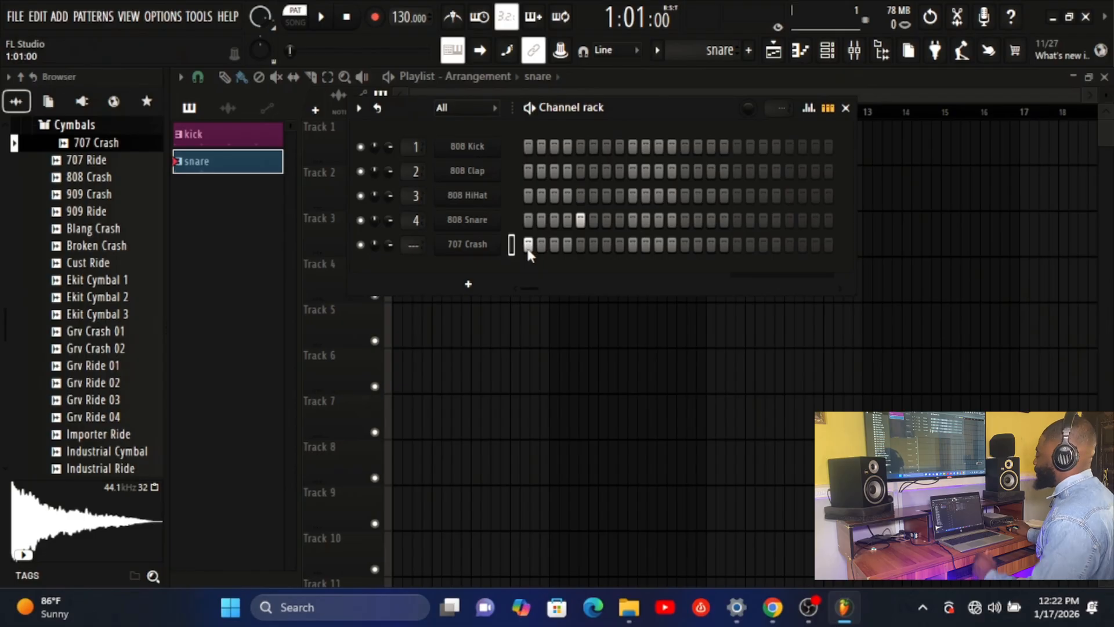
# Audition the 707 Crash on step 1, try step 5, clear the crash hits and stop playback
pyautogui.press('space')
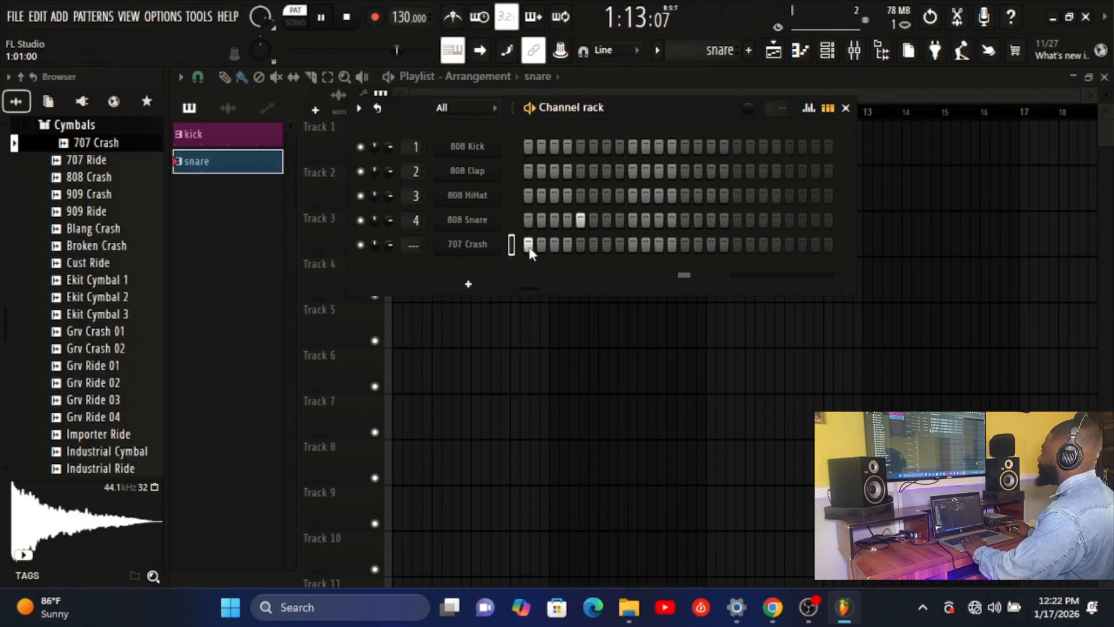
pyautogui.click(581, 244)
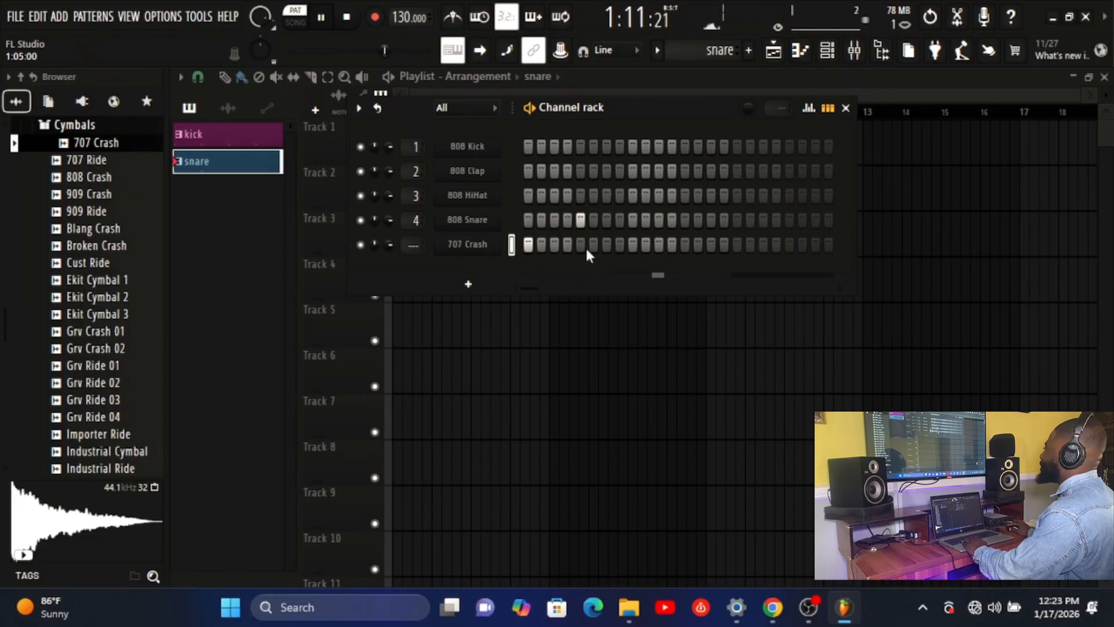
pyautogui.rightClick(531, 248)
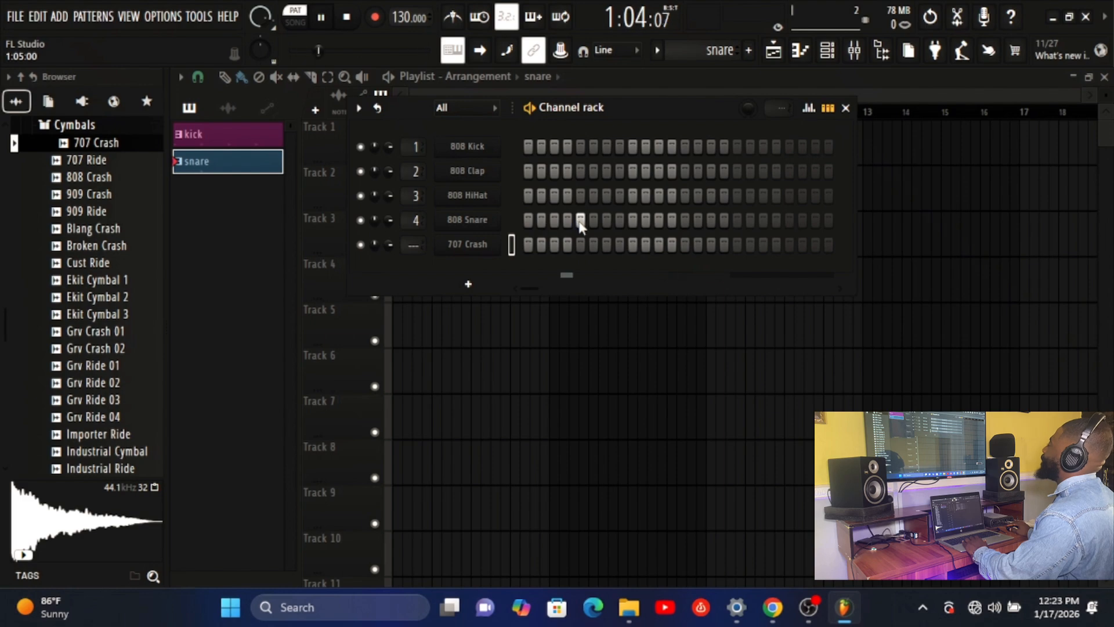
pyautogui.press('space')
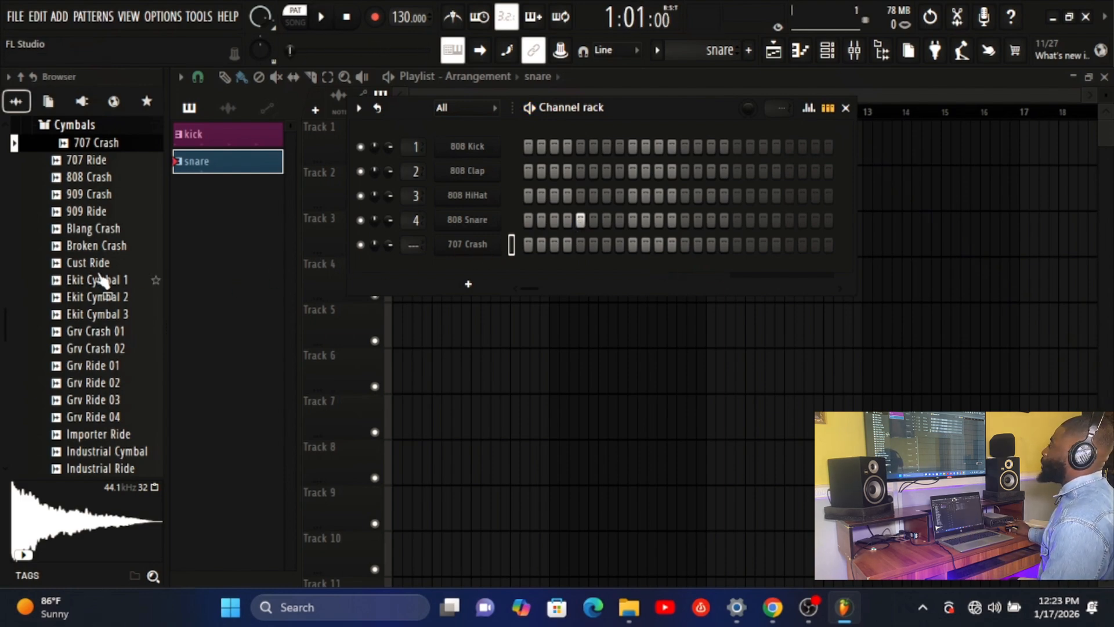
# Add a FLEX channel with the Bite Me preset from Arksun Cityscape, close its window and play the pattern
pyautogui.click(468, 286)
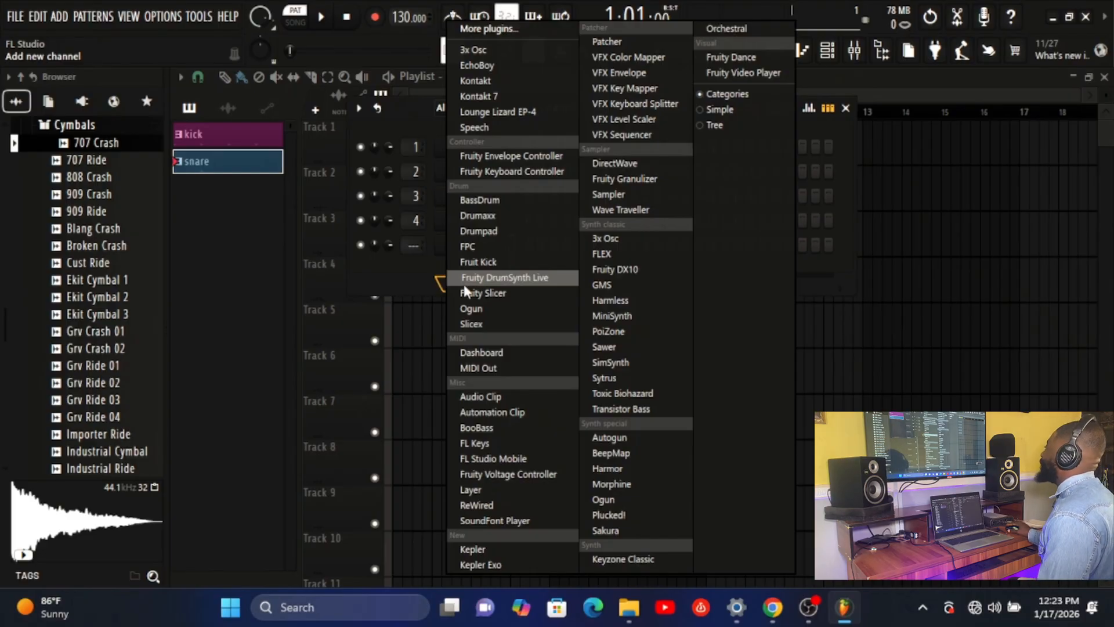
pyautogui.click(611, 253)
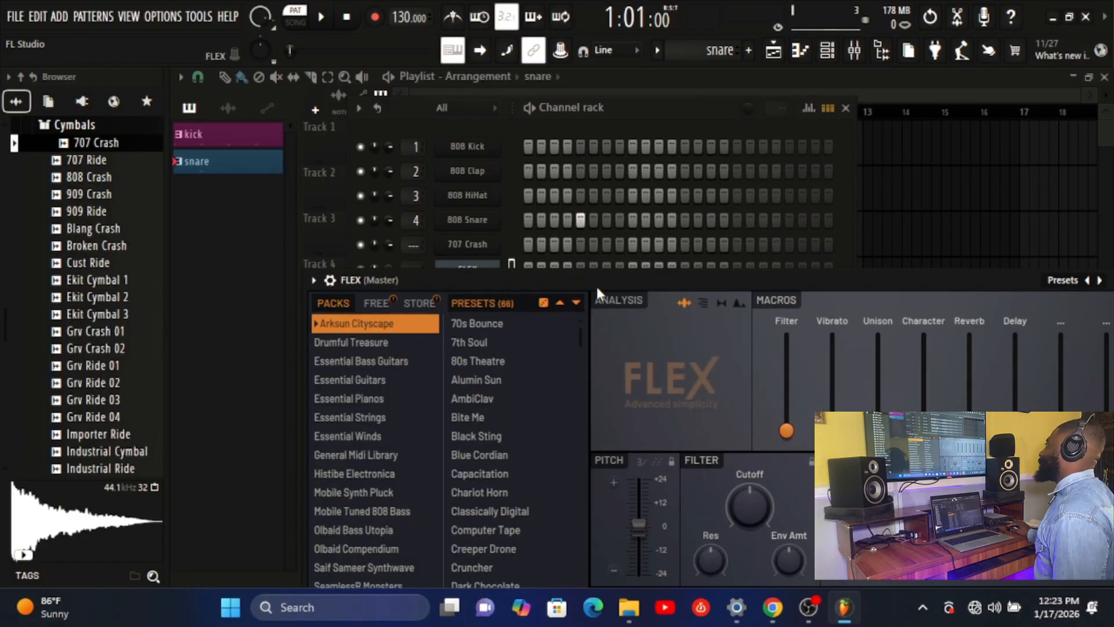
pyautogui.moveTo(596, 280); pyautogui.dragTo(576, 200)
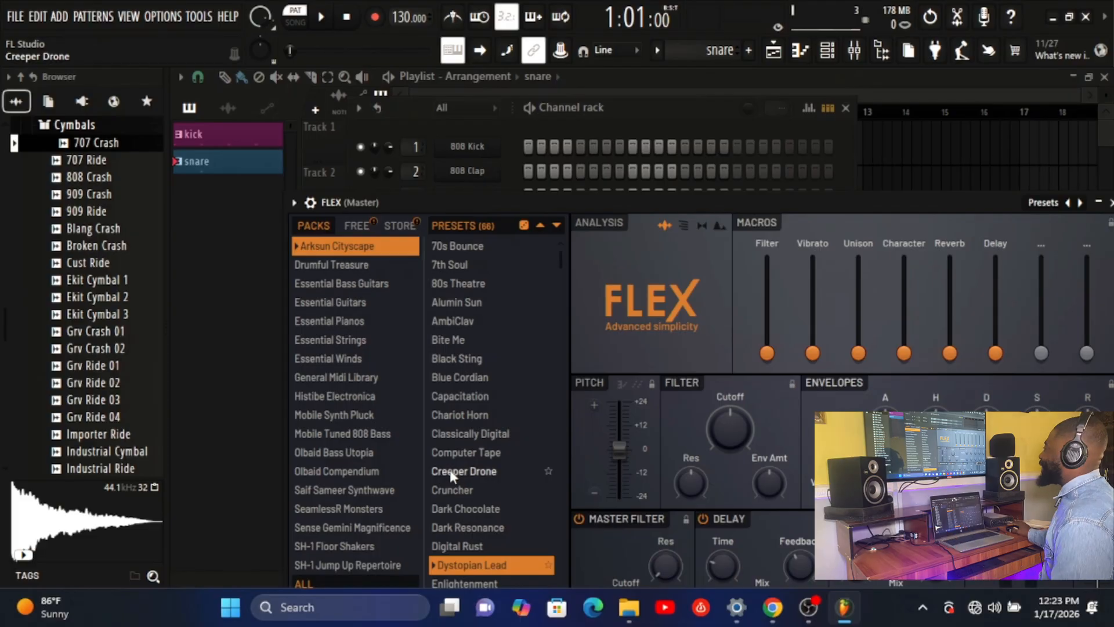
pyautogui.click(461, 339)
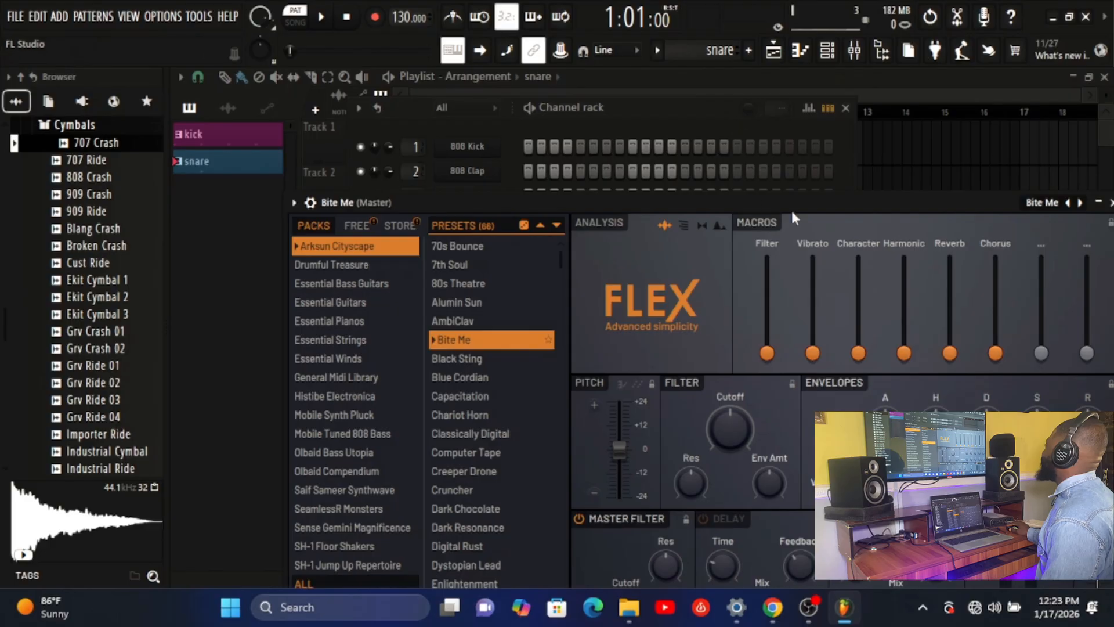
pyautogui.moveTo(793, 214); pyautogui.dragTo(671, 275)
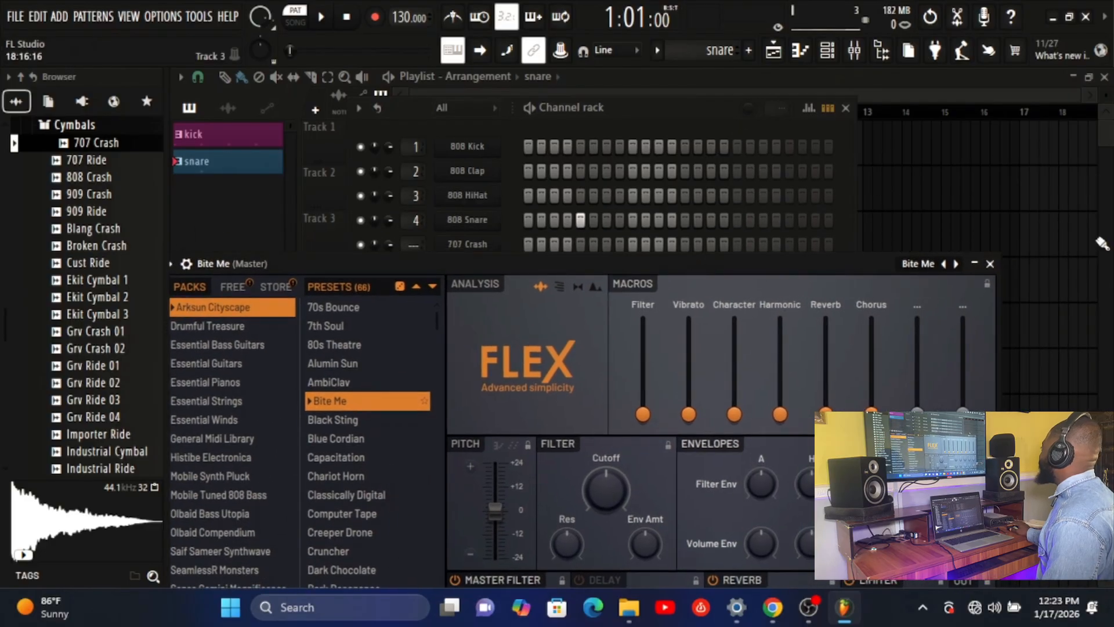
pyautogui.click(990, 265)
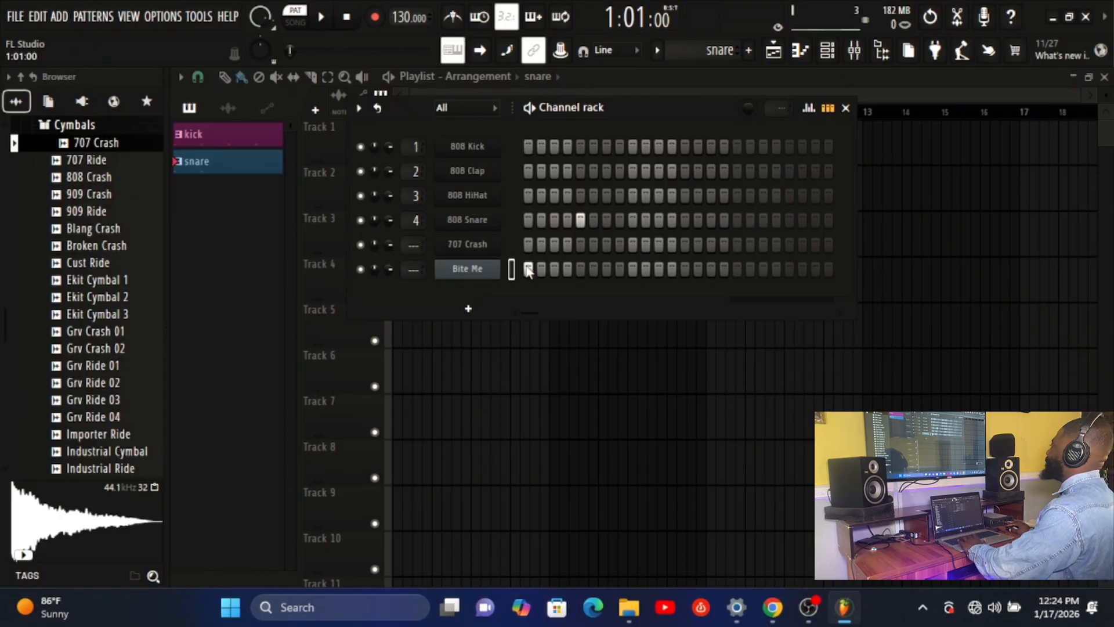
pyautogui.press('space')
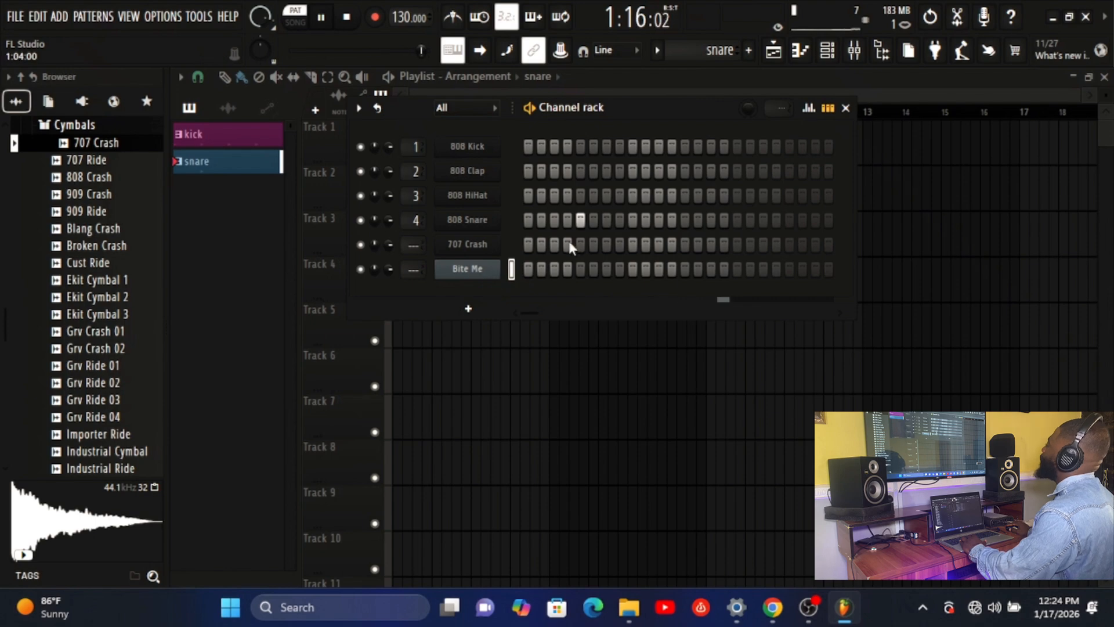
# Stop playback and open the piano roll of the Bite Me channel
pyautogui.press('space')
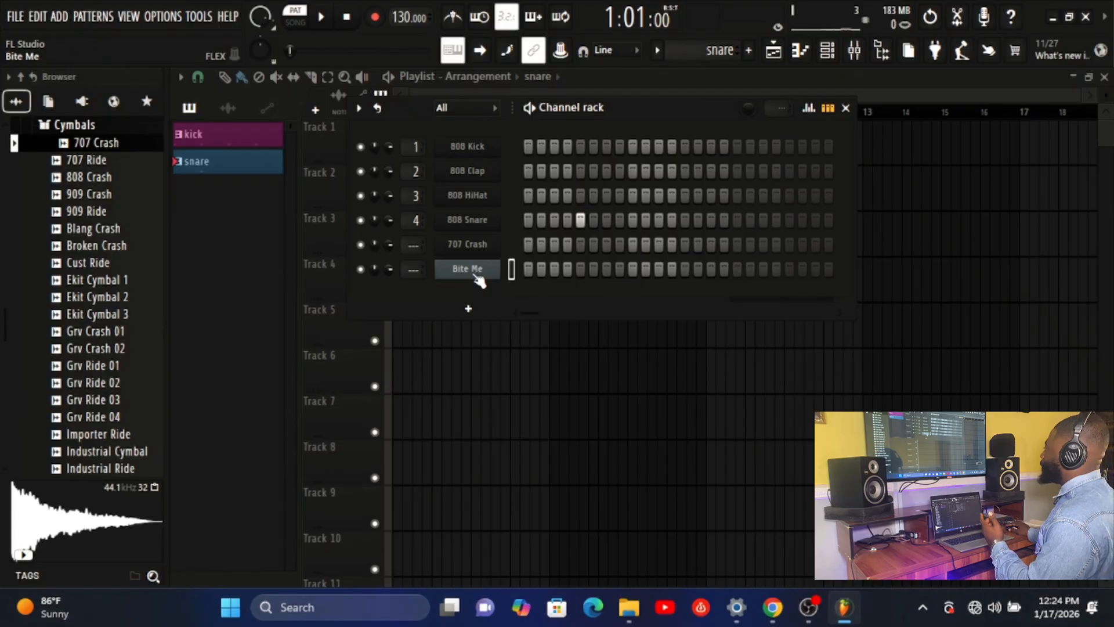
pyautogui.rightClick(471, 269)
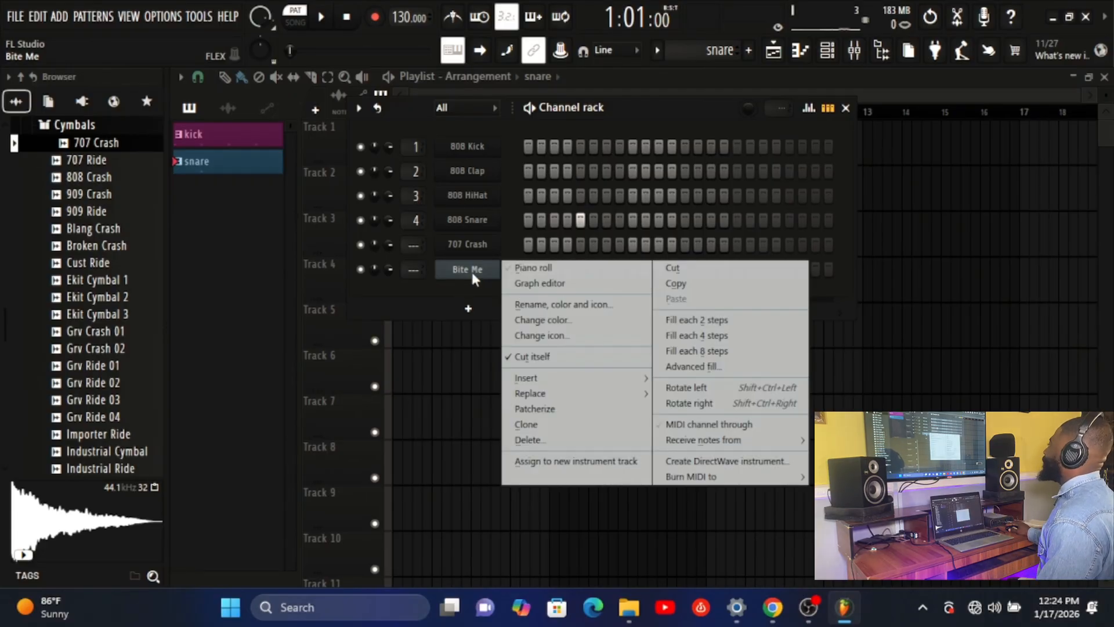
pyautogui.rightClick(464, 272)
pyautogui.rightClick(464, 271)
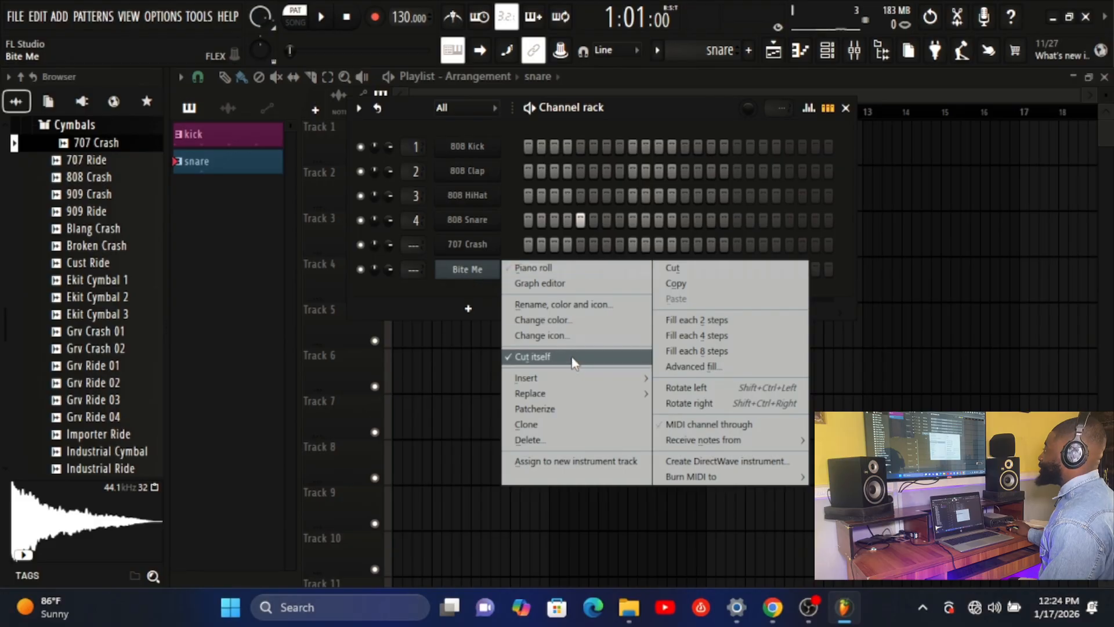
pyautogui.click(541, 269)
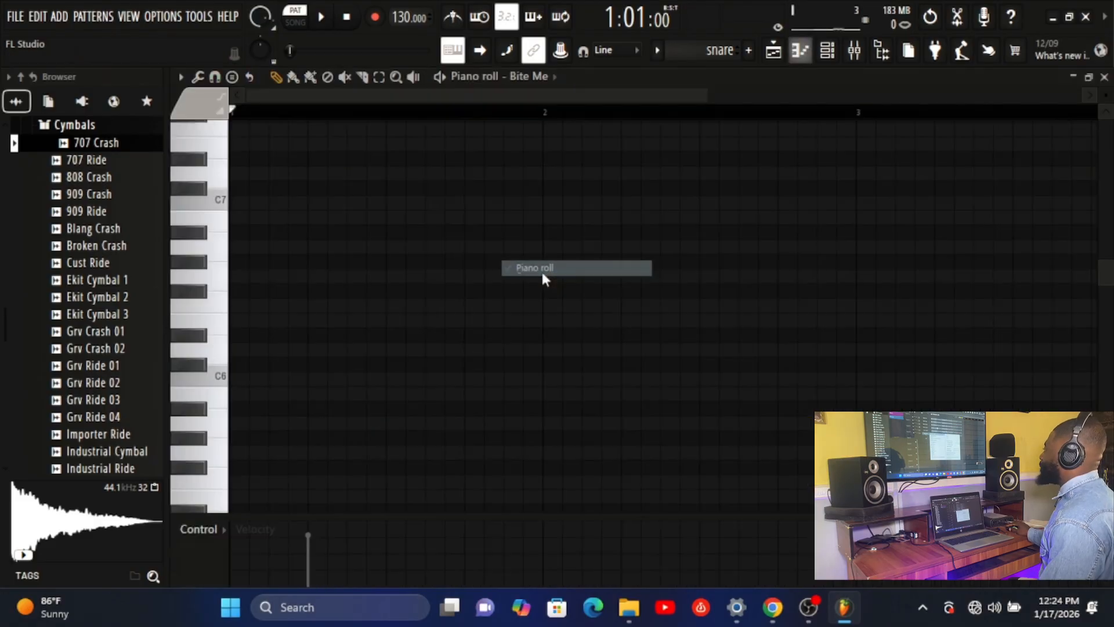
# Audition several Bite Me notes on the piano roll keyboard, from the sixth octave down to C4
pyautogui.click(216, 293)
pyautogui.click(214, 377)
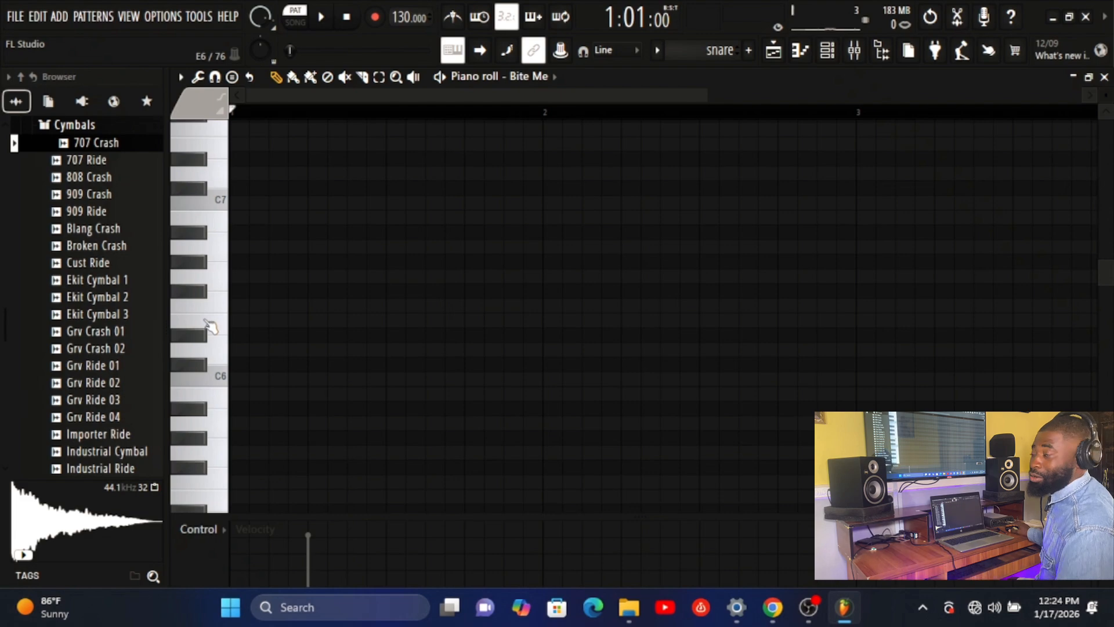
pyautogui.click(220, 380)
pyautogui.scroll(-6, 219, 383)
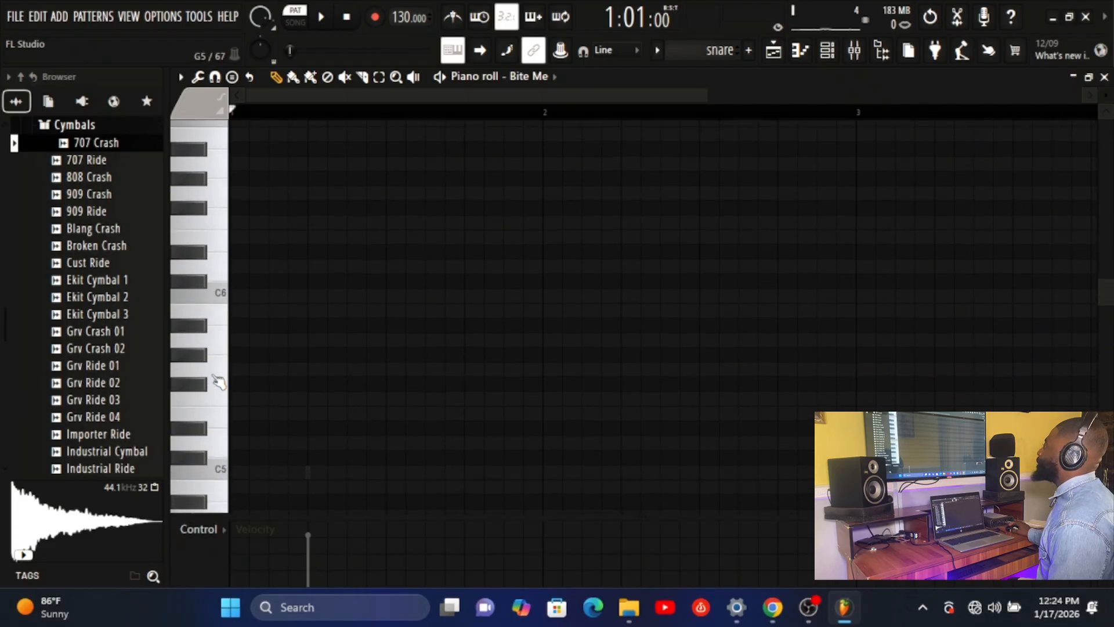
pyautogui.click(219, 387)
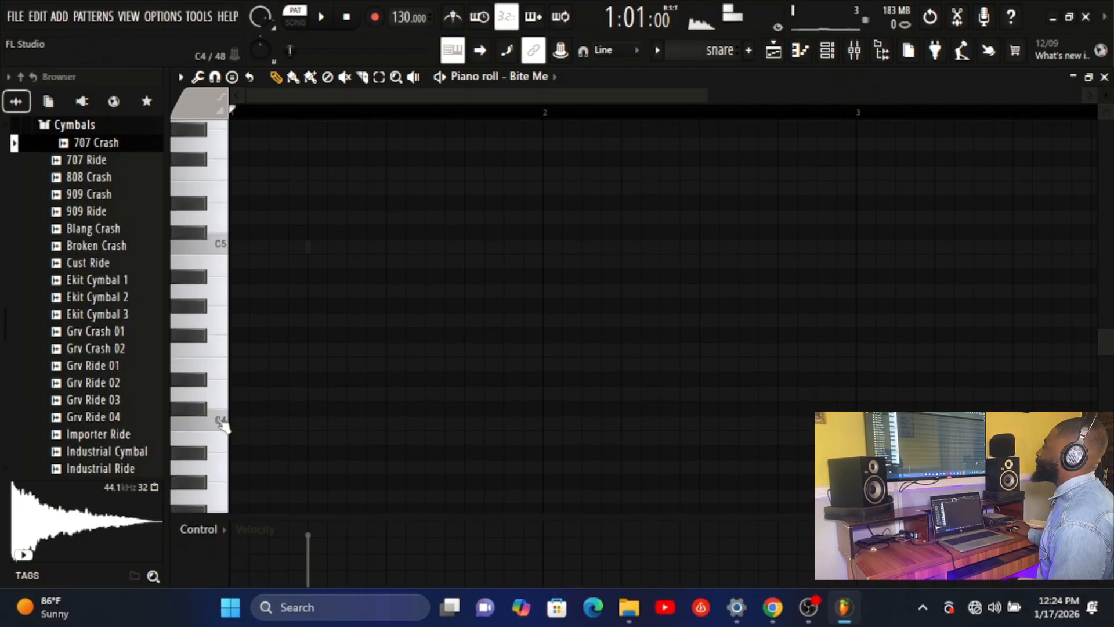
pyautogui.click(221, 422)
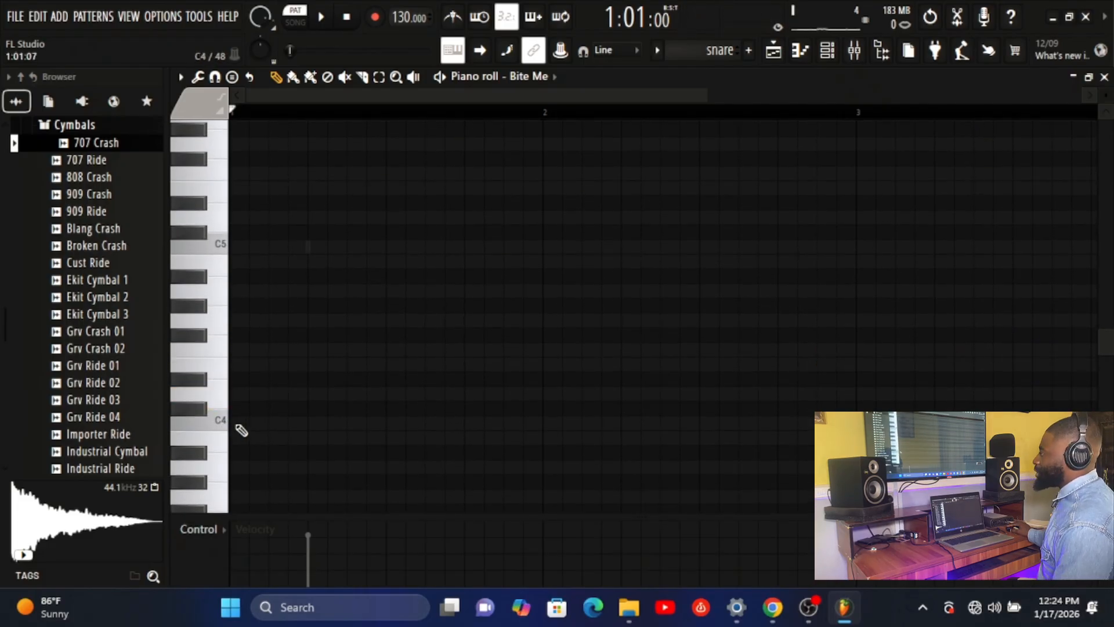
# Place two-step-long C4 and C5 notes at the start of bar 1
pyautogui.click(234, 423)
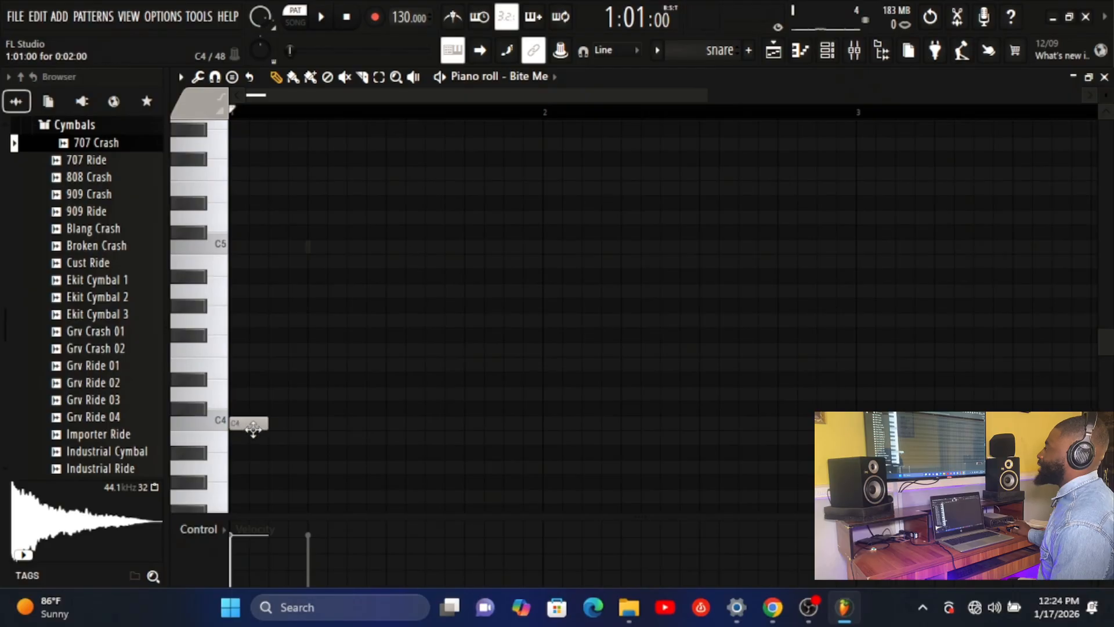
pyautogui.click(253, 427)
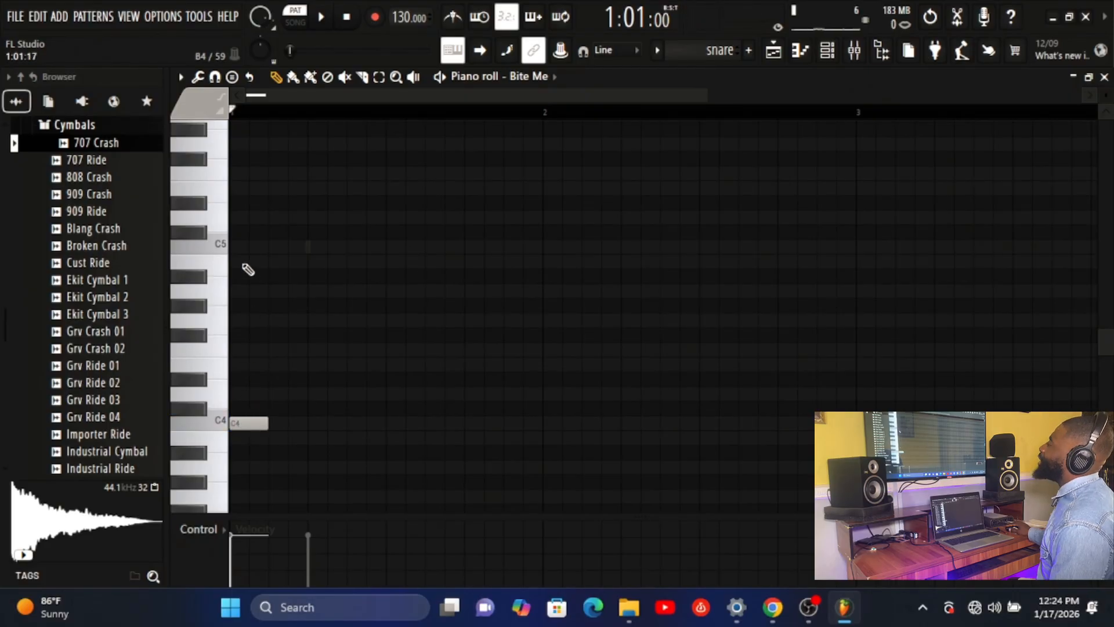
pyautogui.click(235, 247)
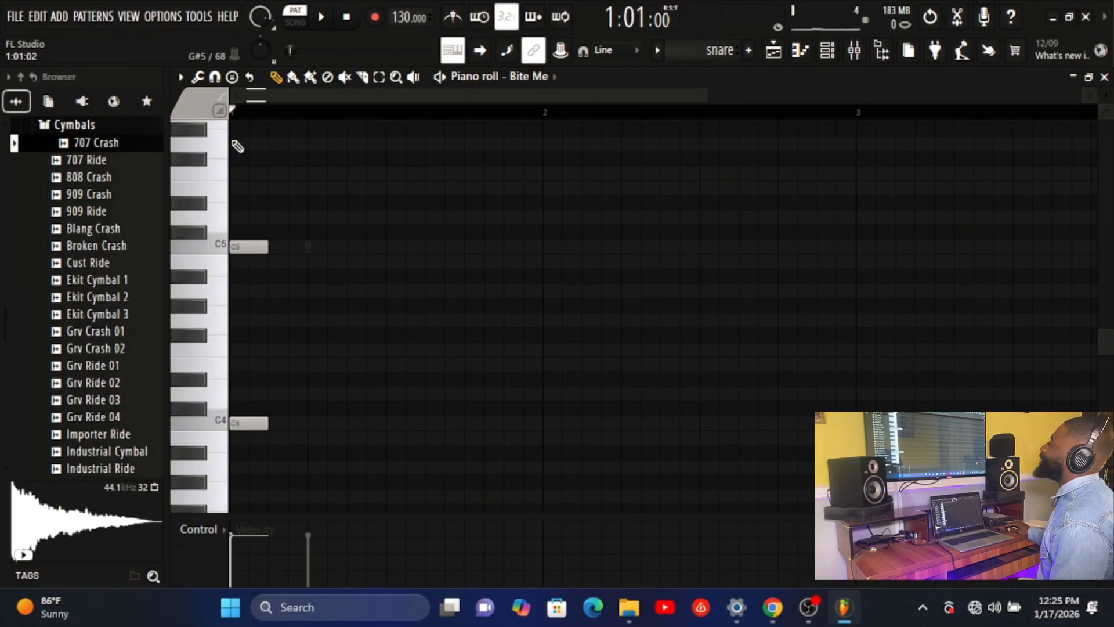
# Add a C6 note at the start of bar 1, move it down to E5, and add a G5 aligned to the same start
pyautogui.scroll(2, 236, 157)
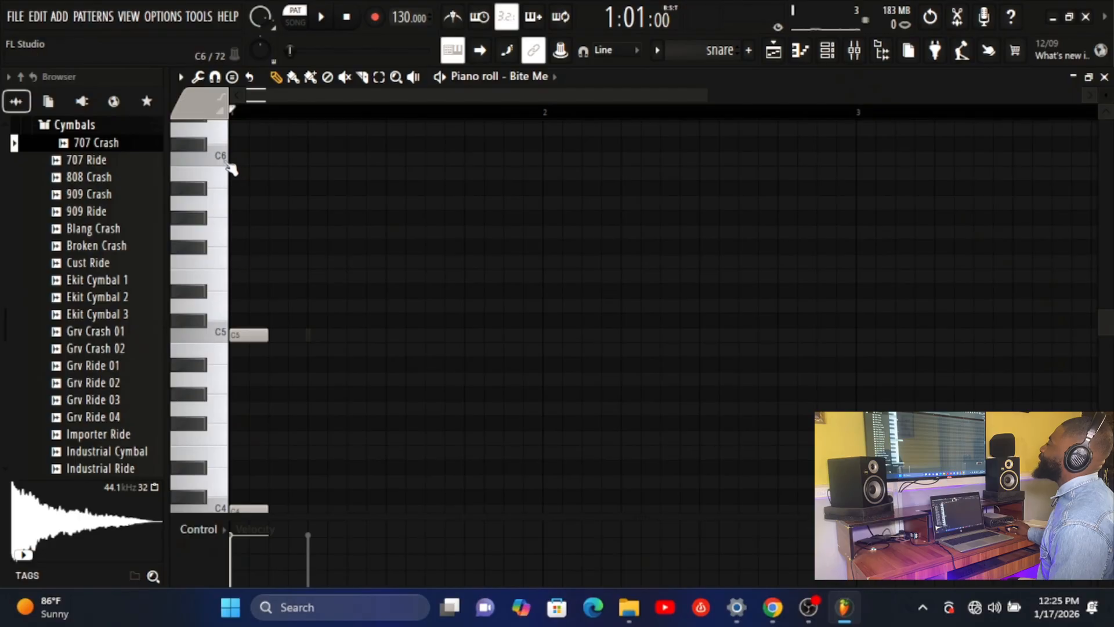
pyautogui.doubleClick(237, 159)
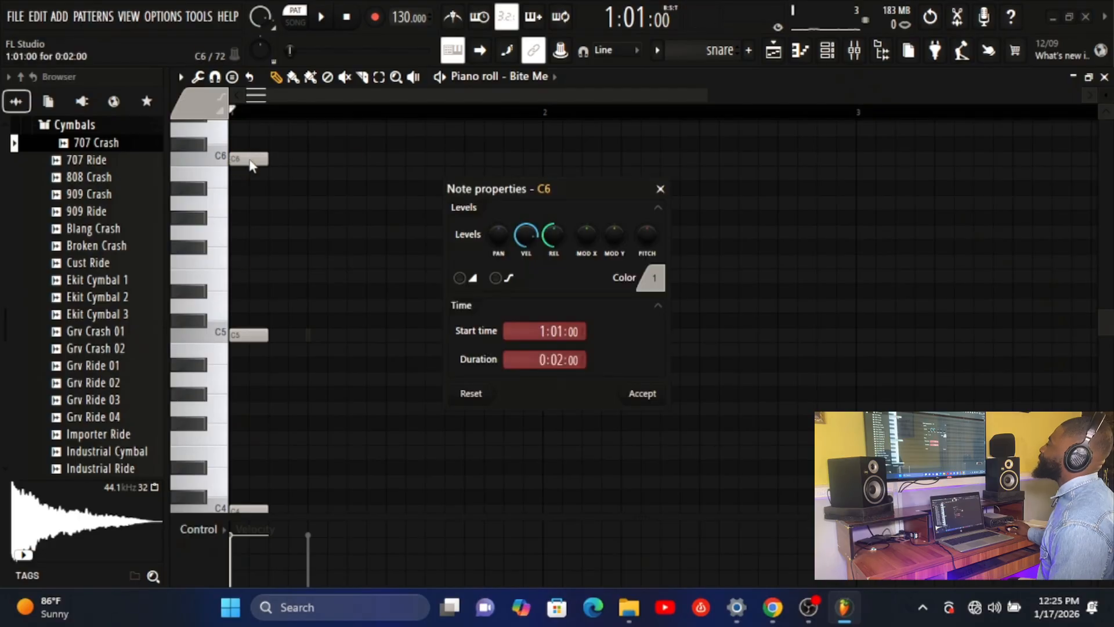
pyautogui.click(662, 190)
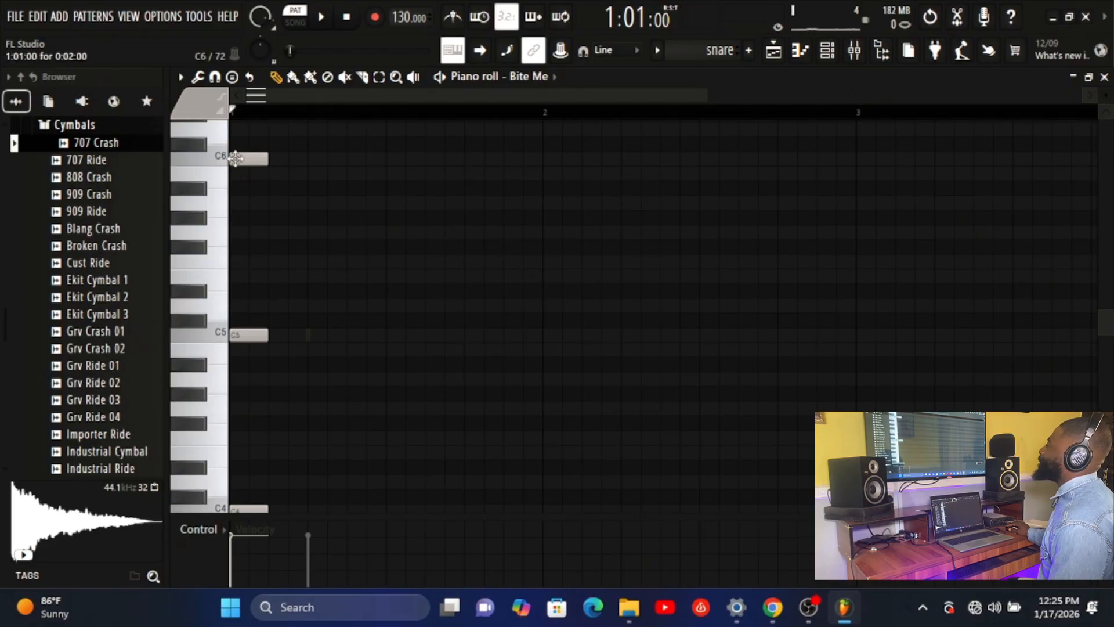
pyautogui.moveTo(240, 160); pyautogui.dragTo(248, 282)
pyautogui.click(242, 231)
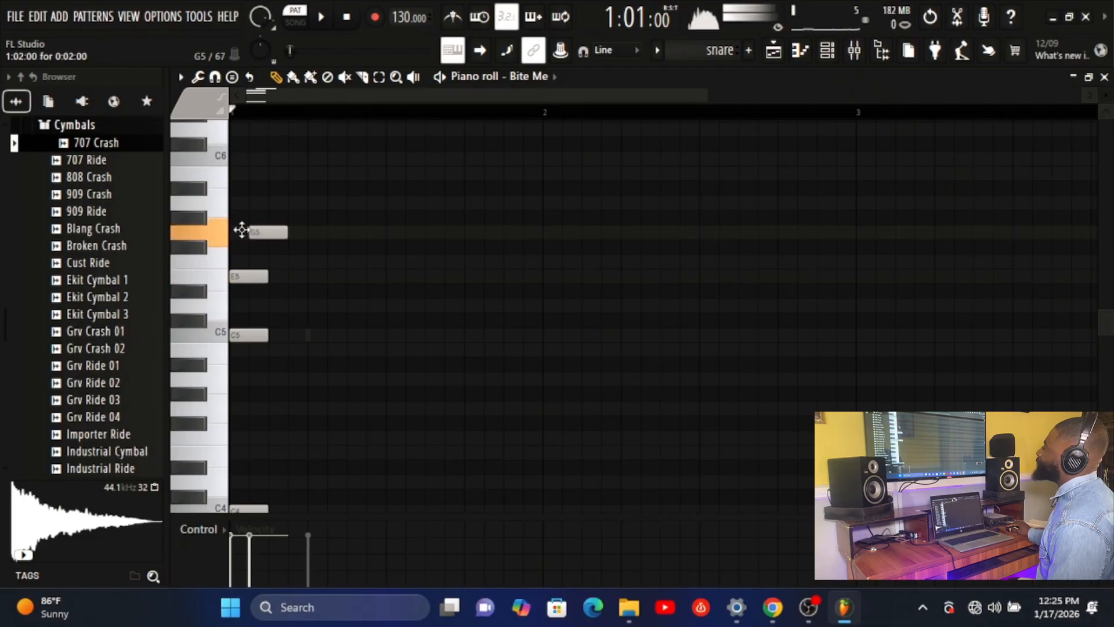
pyautogui.moveTo(246, 232); pyautogui.dragTo(244, 234)
# Play the pattern with the Bite Me chord, close the piano roll and stop playback
pyautogui.press('space')
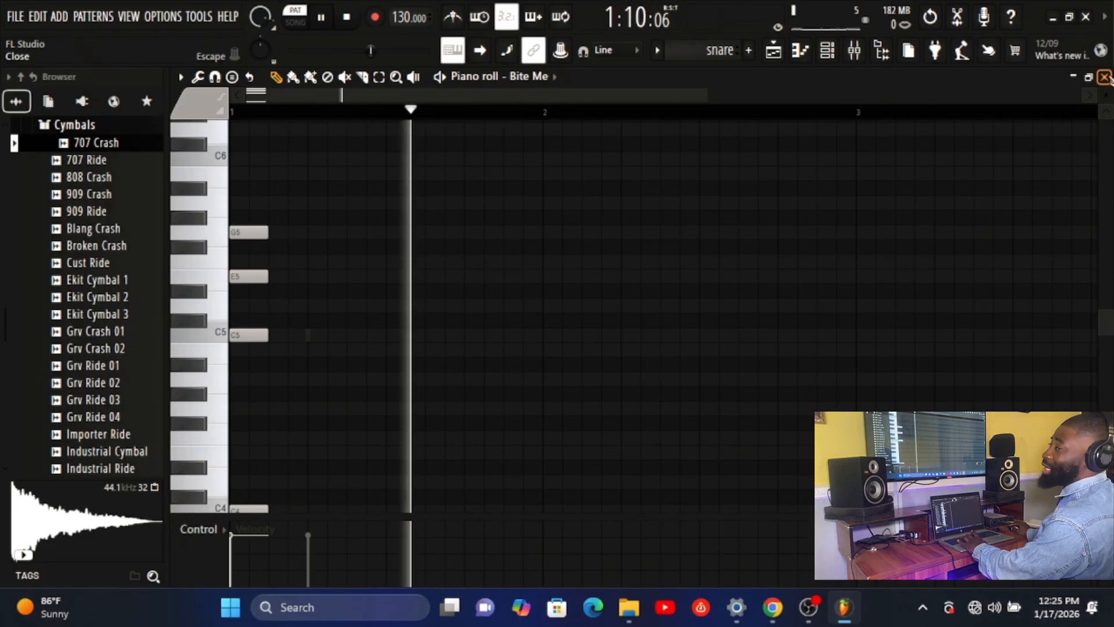
pyautogui.click(1105, 77)
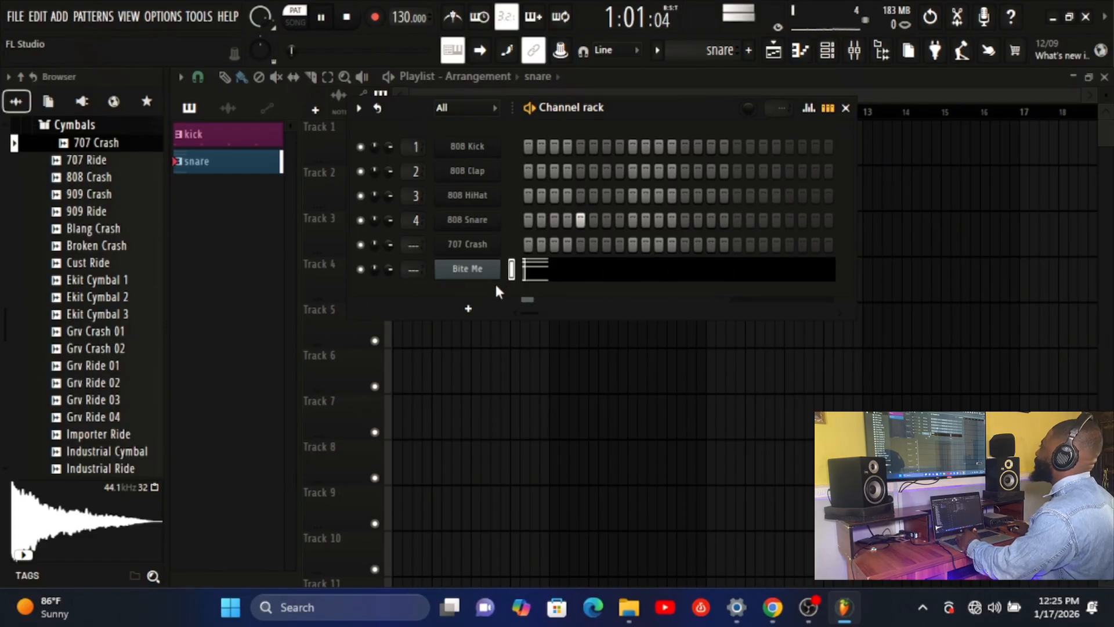
pyautogui.press('space')
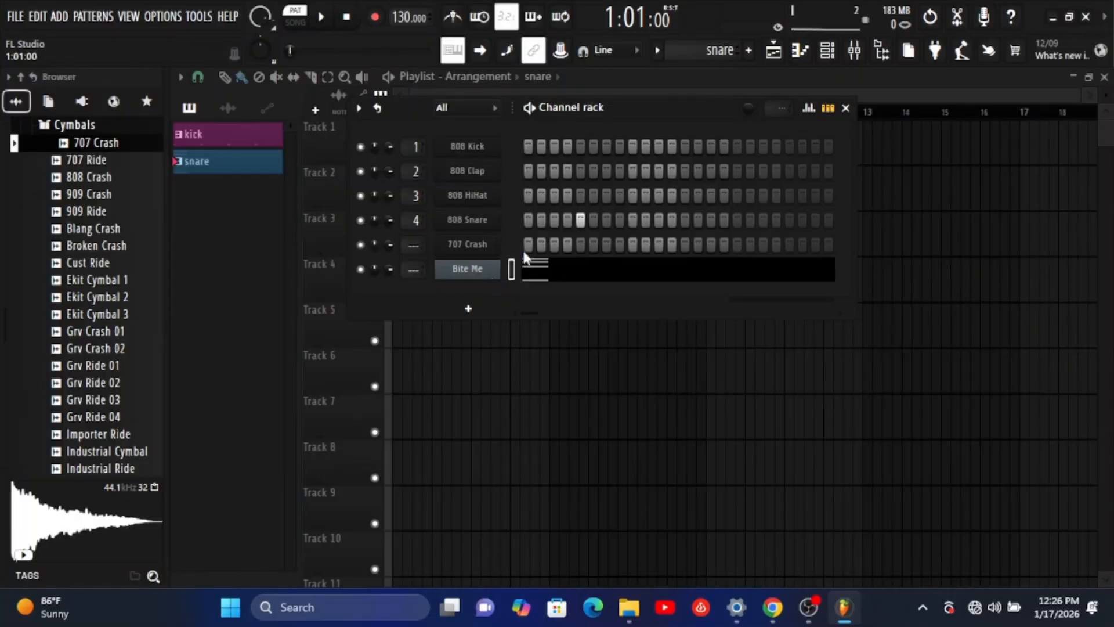
pyautogui.click(809, 609)
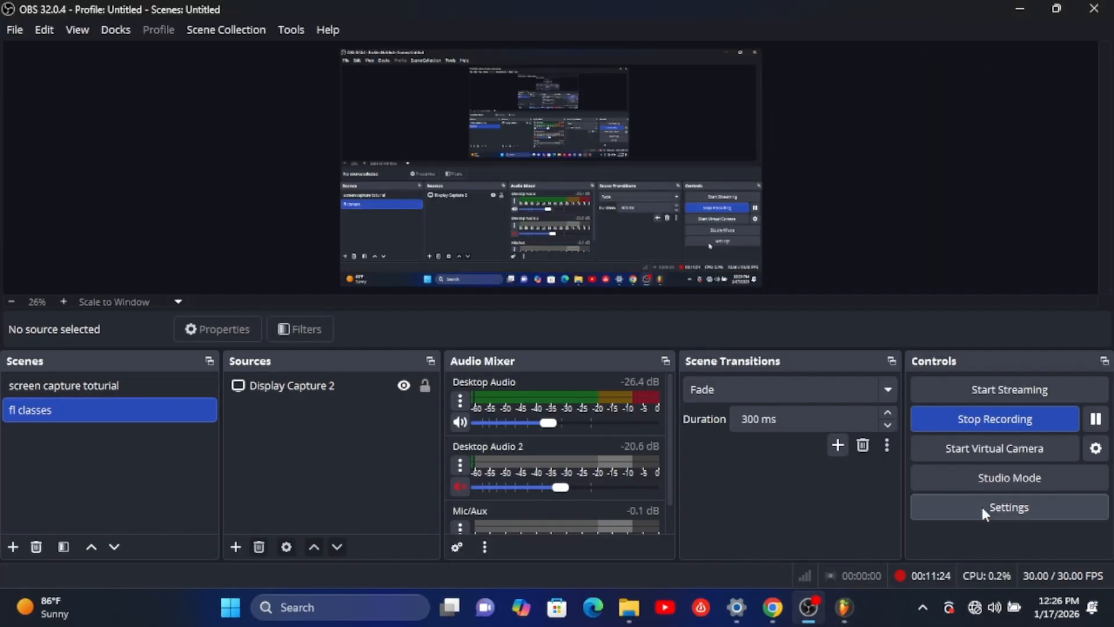